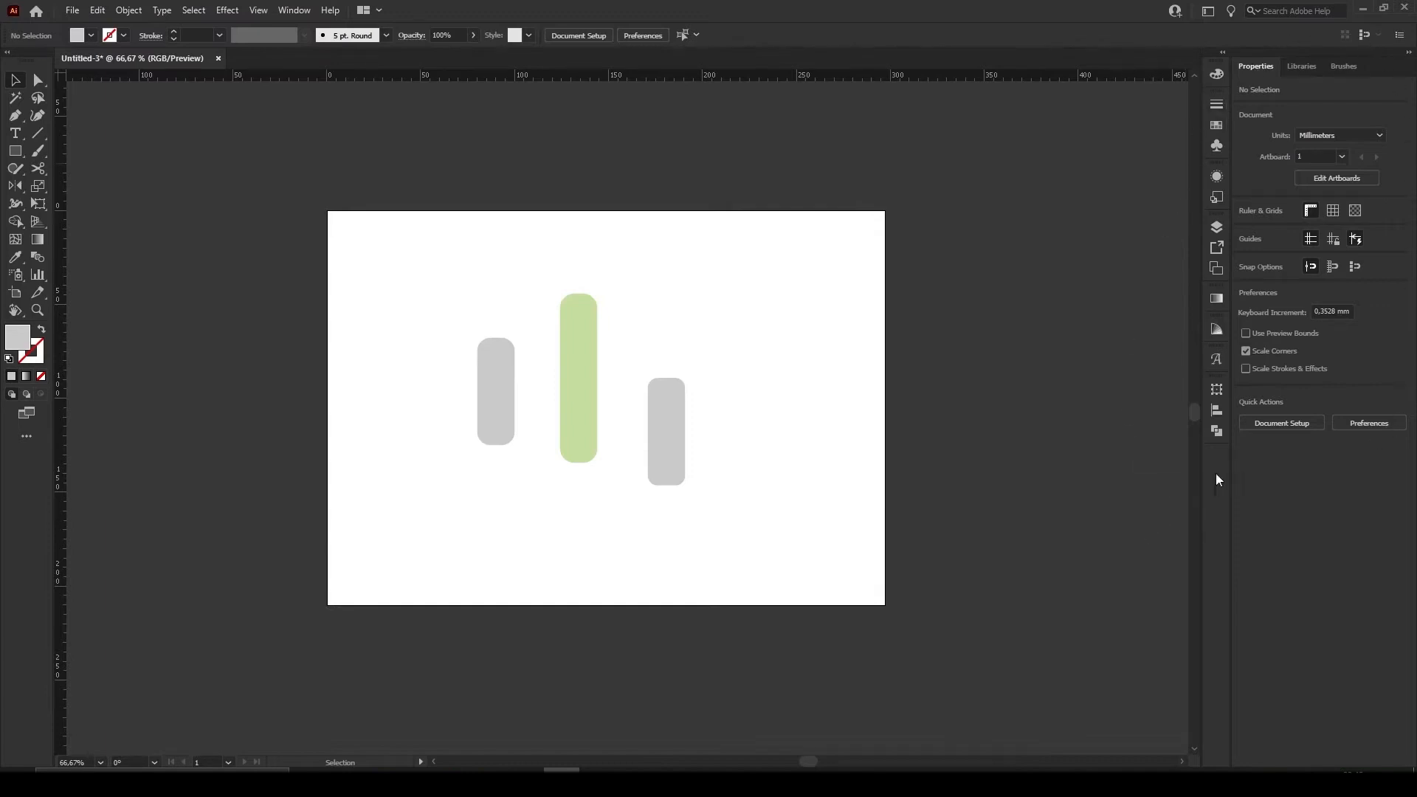
Show the Align options for positioning objects
left_click(1216, 411)
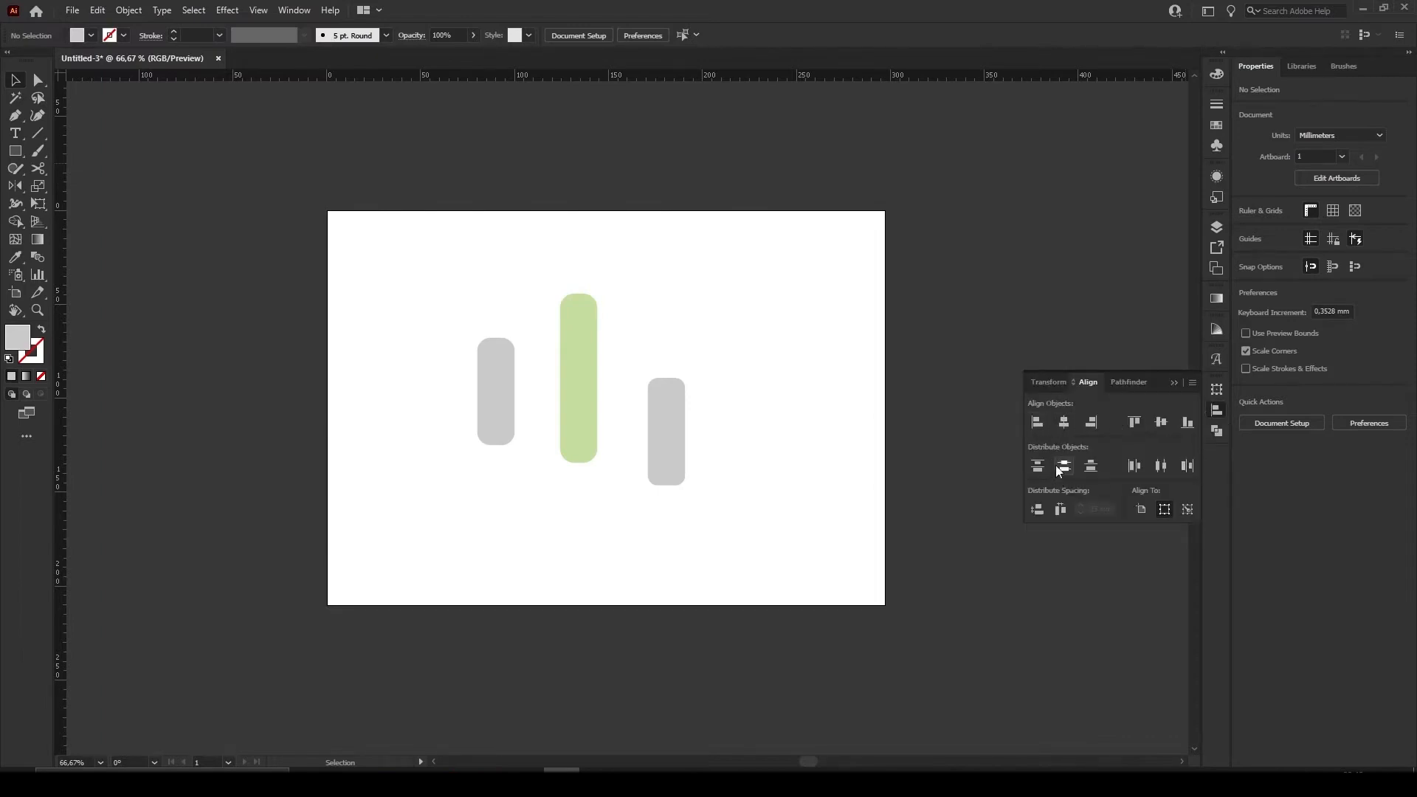
left_click(1219, 412)
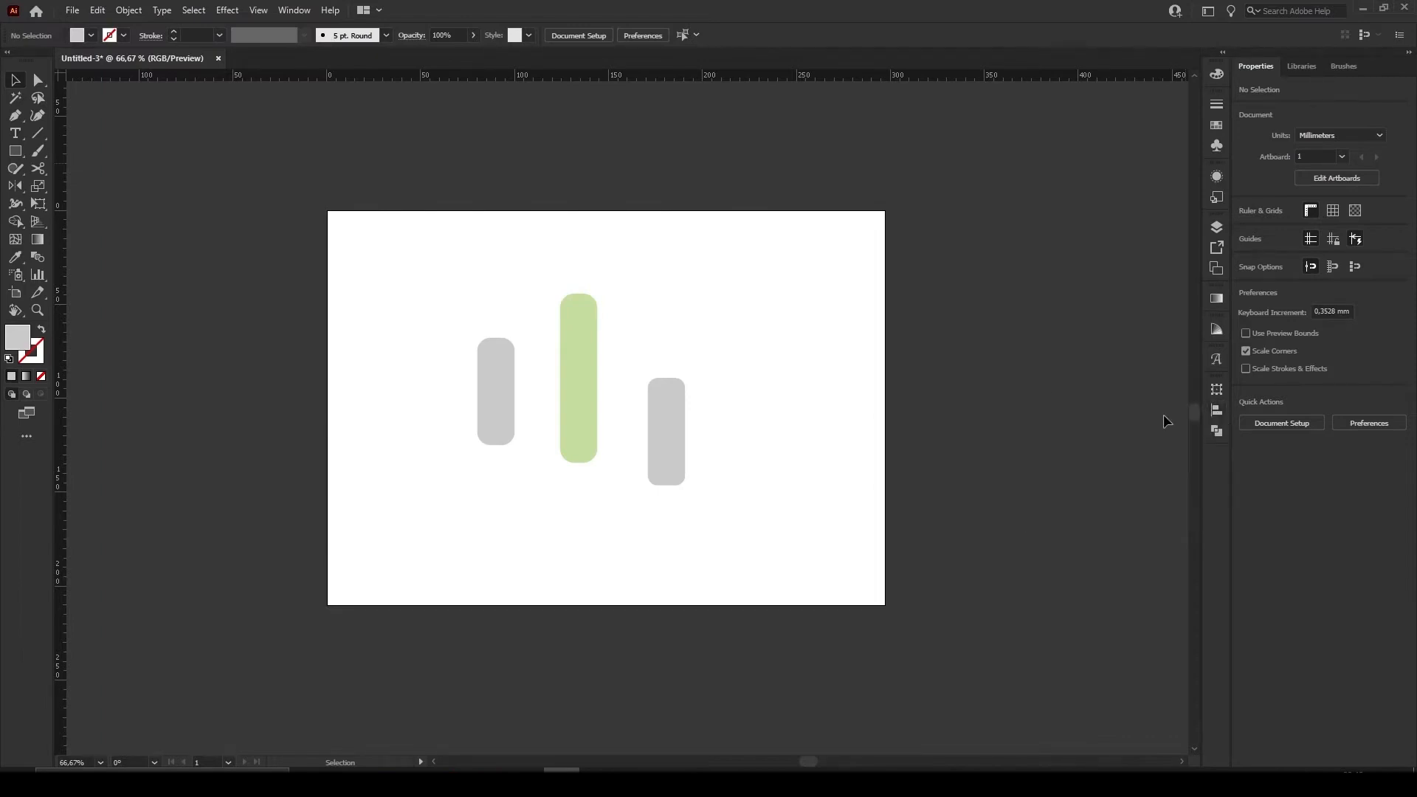
left_click(294, 10)
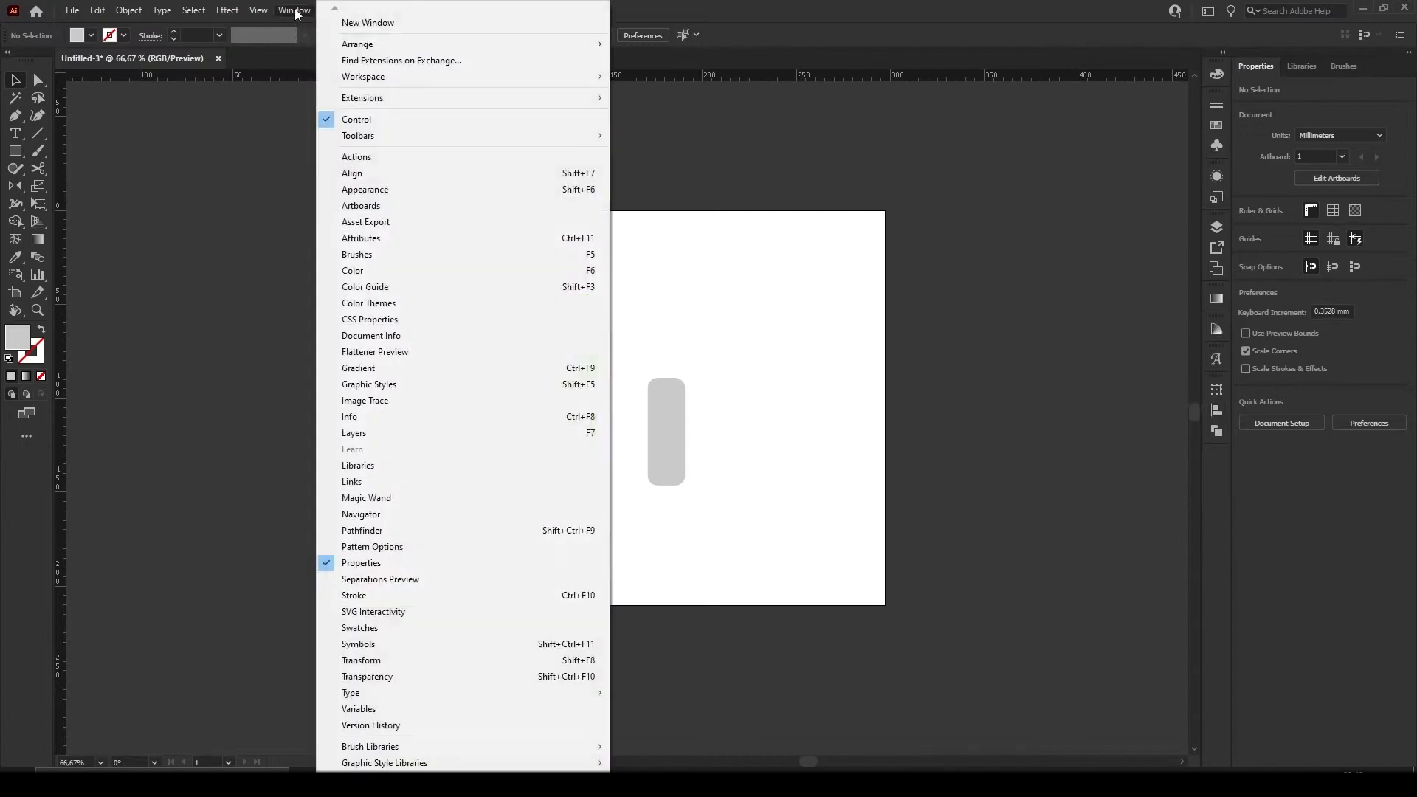
left_click(381, 178)
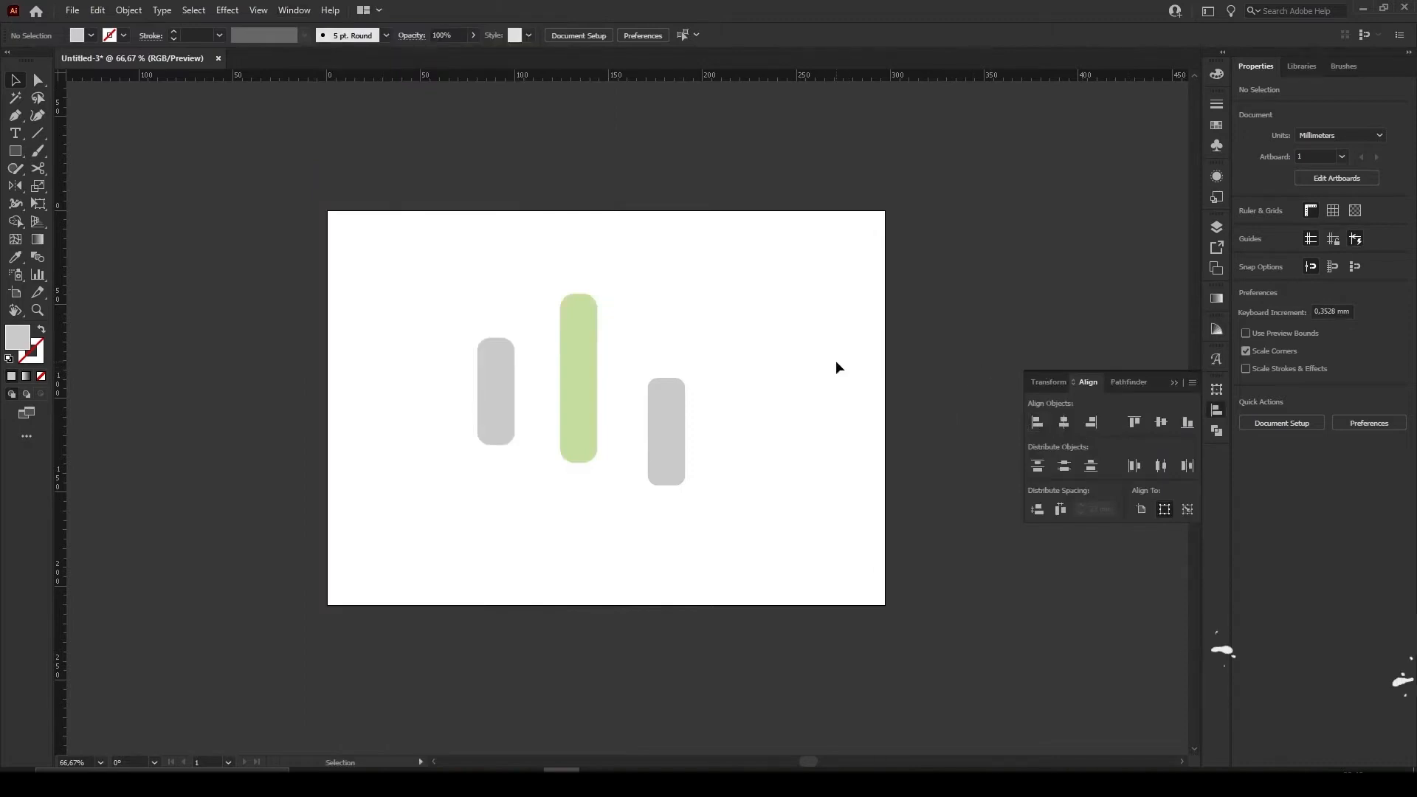
Move all three bars together off the artboard, beyond its upper-right corner
key("ctrl+a")
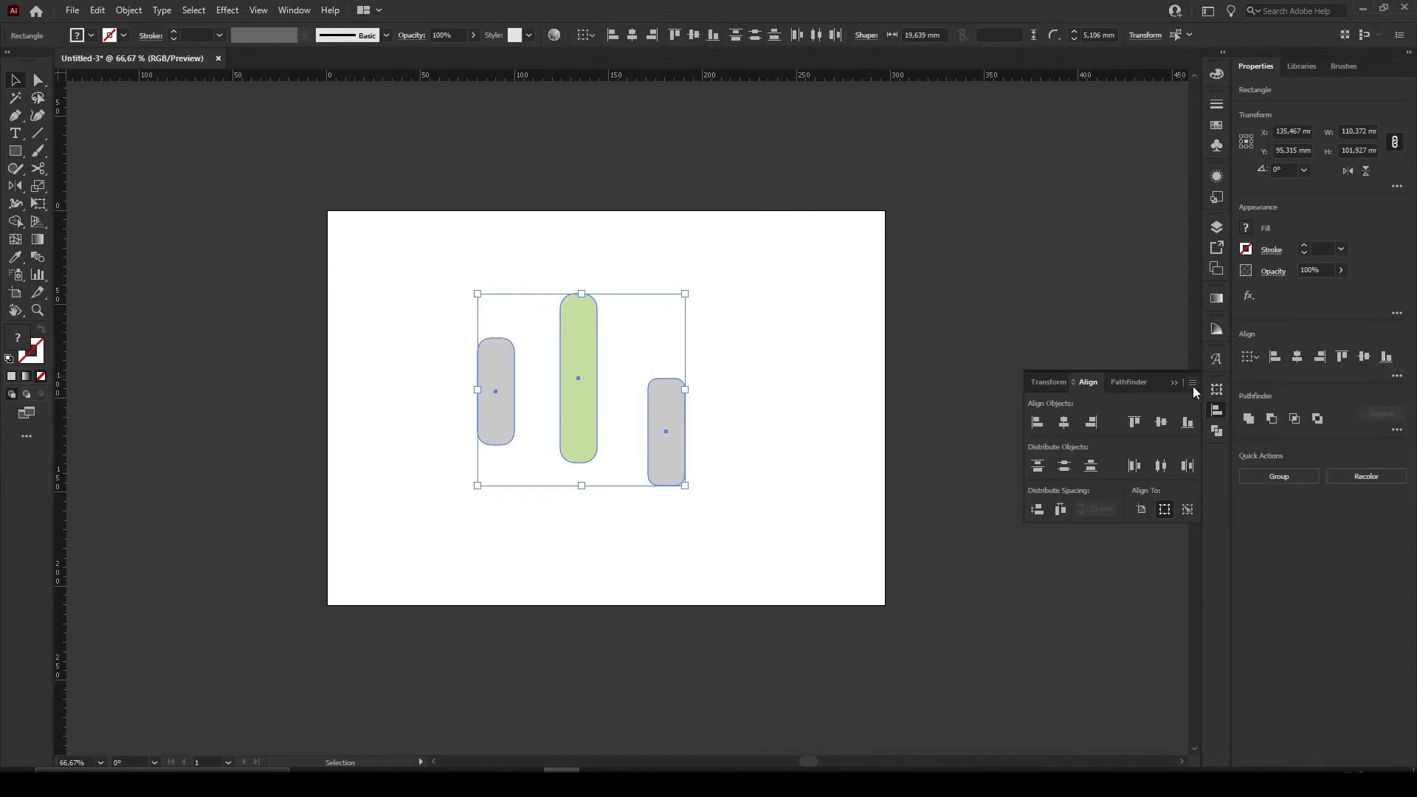
left_click(973, 340)
left_click_drag(802, 503, 445, 286)
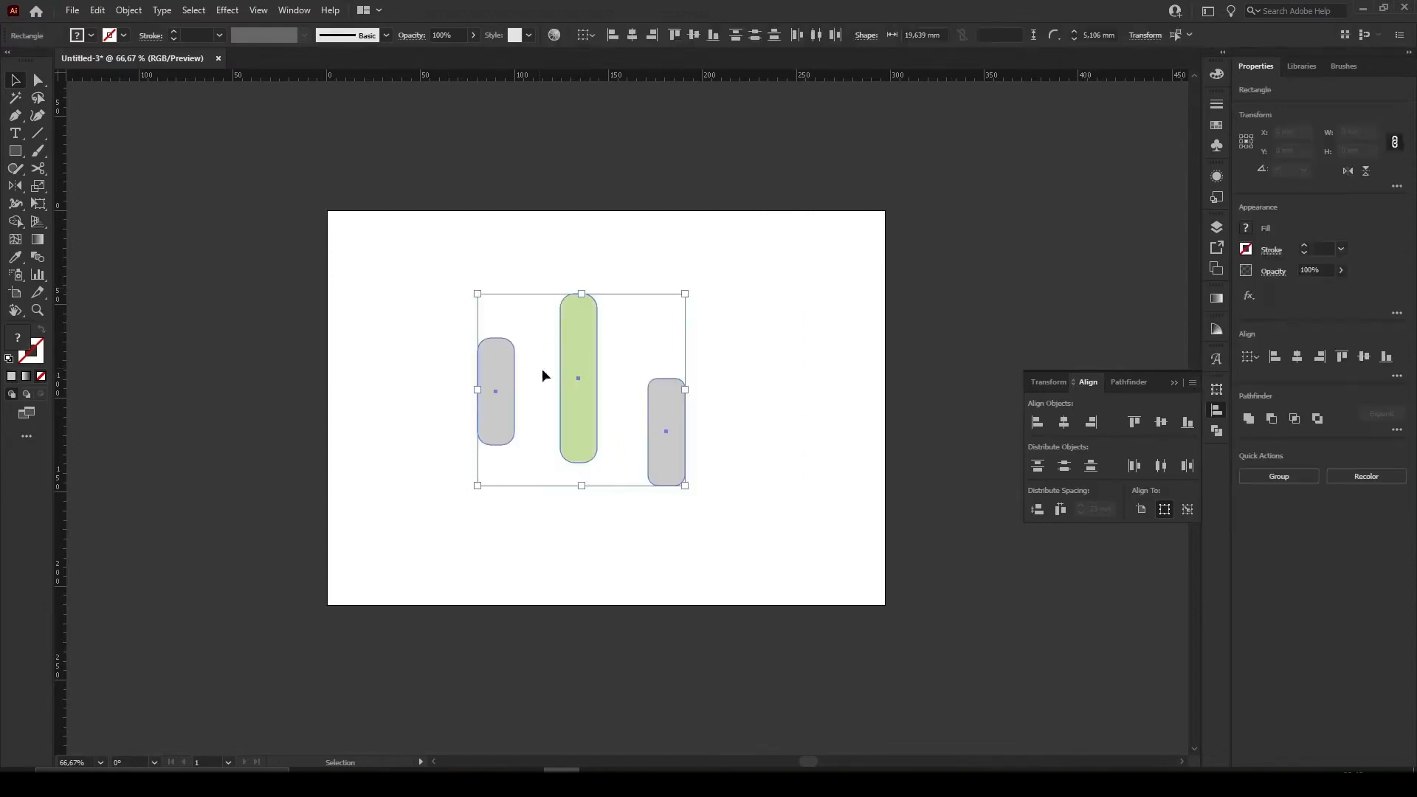
left_click_drag(579, 385, 1016, 220)
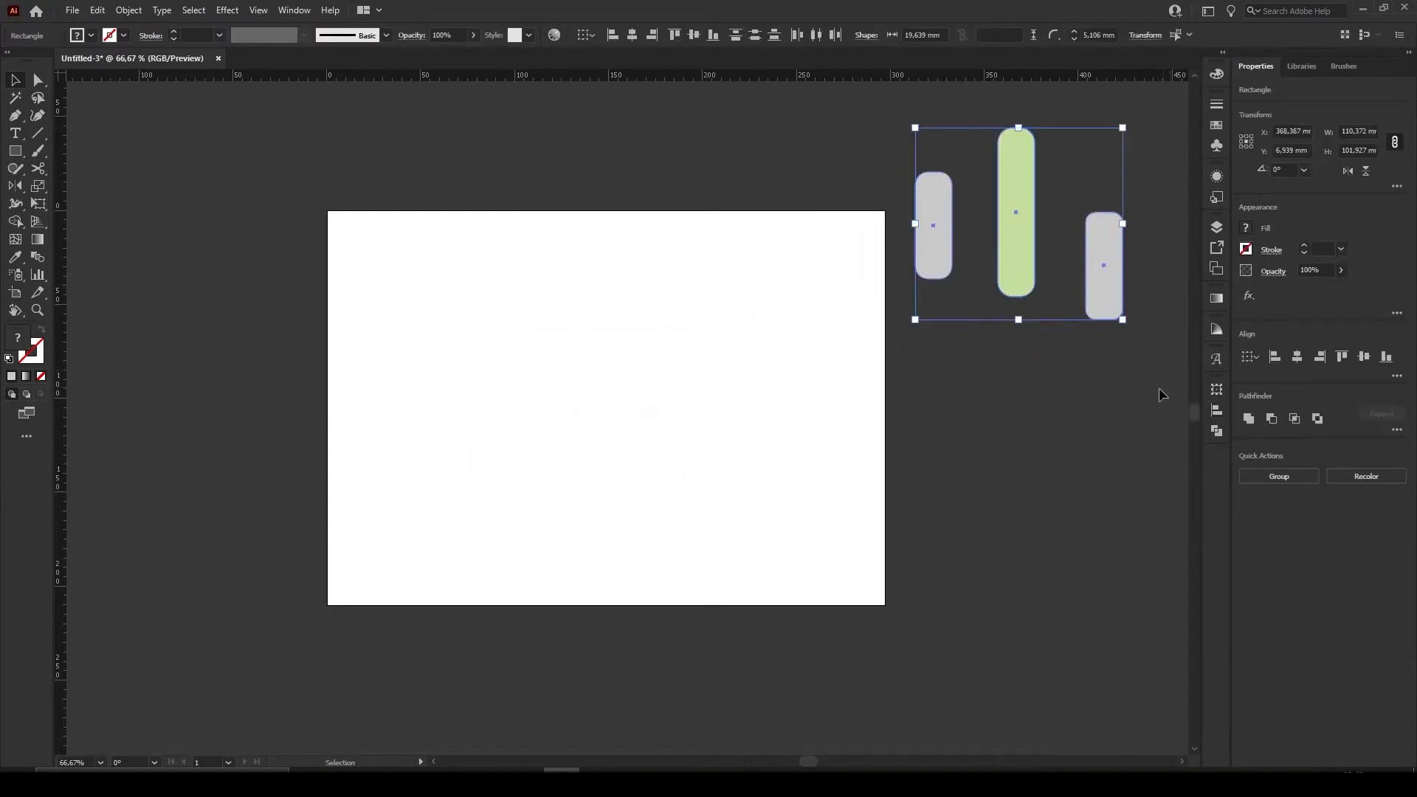
left_click(1042, 410)
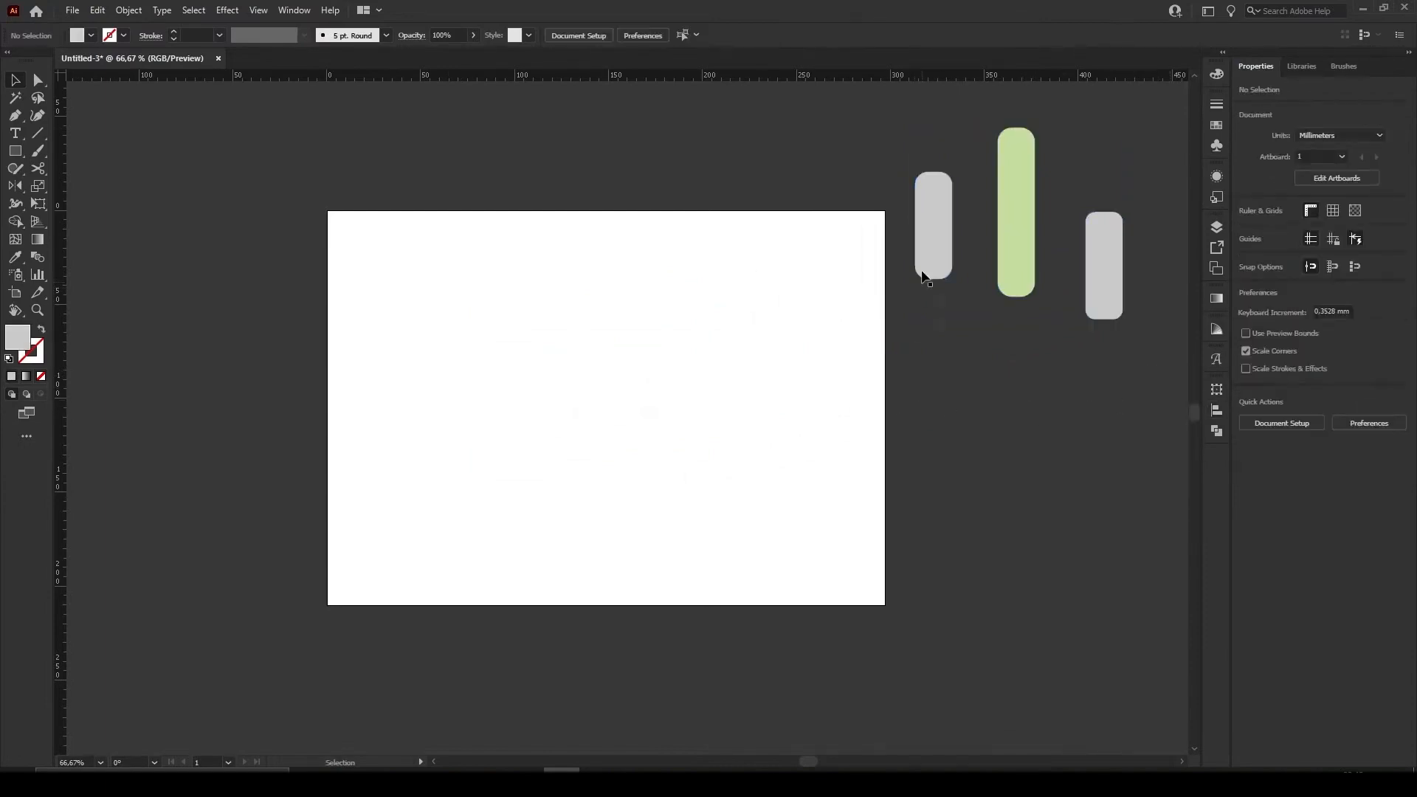
Move the leftmost grey bar back onto the upper-left area of the artboard
left_click_drag(924, 270, 626, 405)
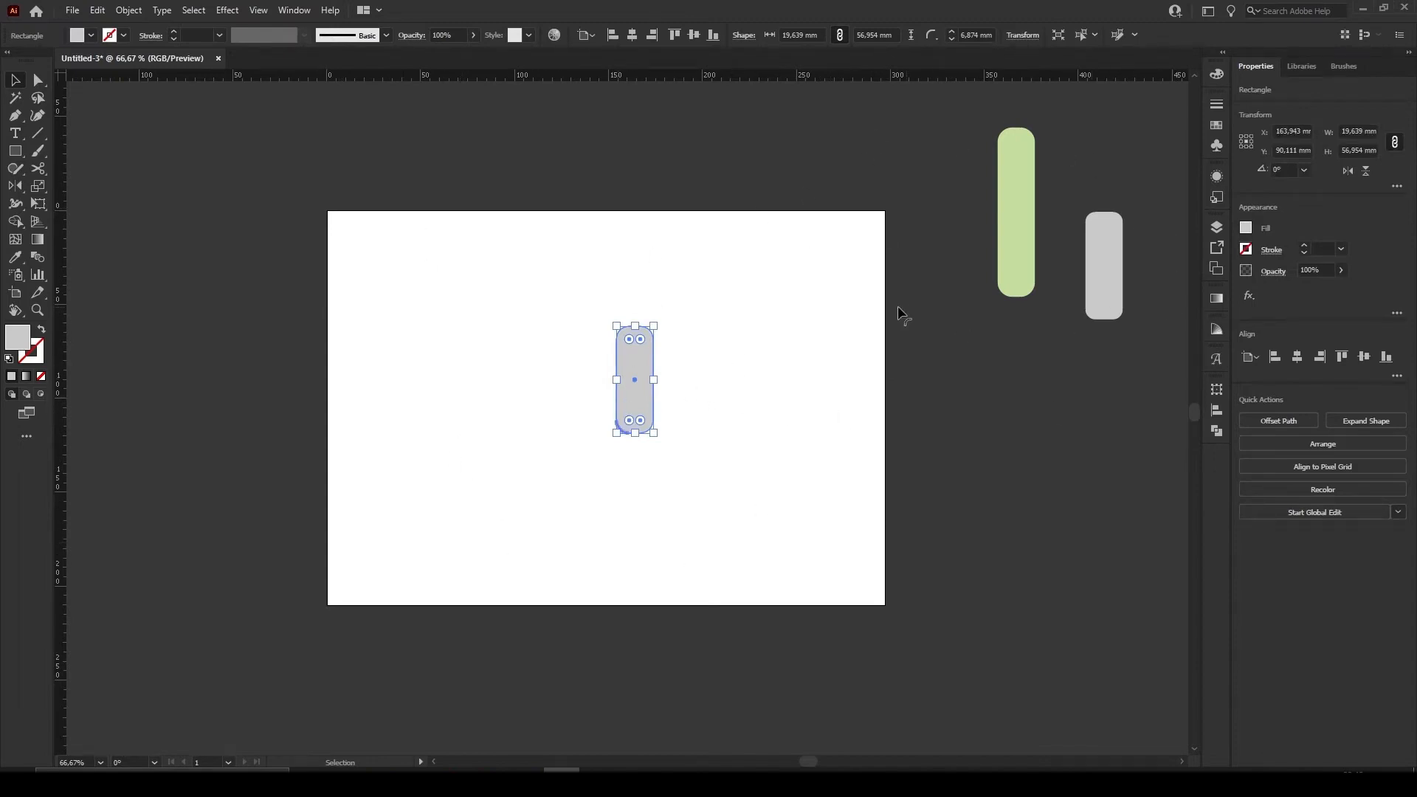
left_click(787, 268)
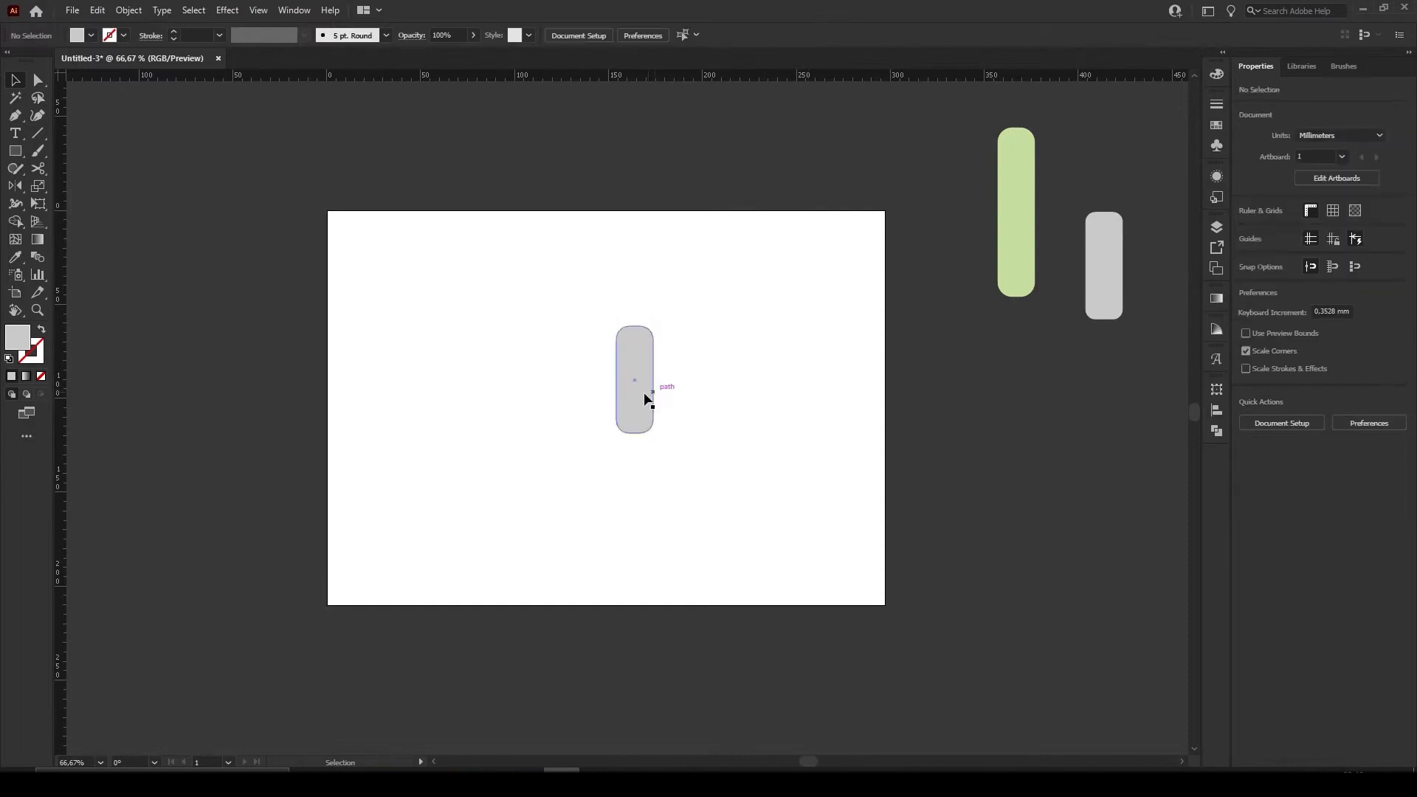
left_click_drag(645, 399, 480, 377)
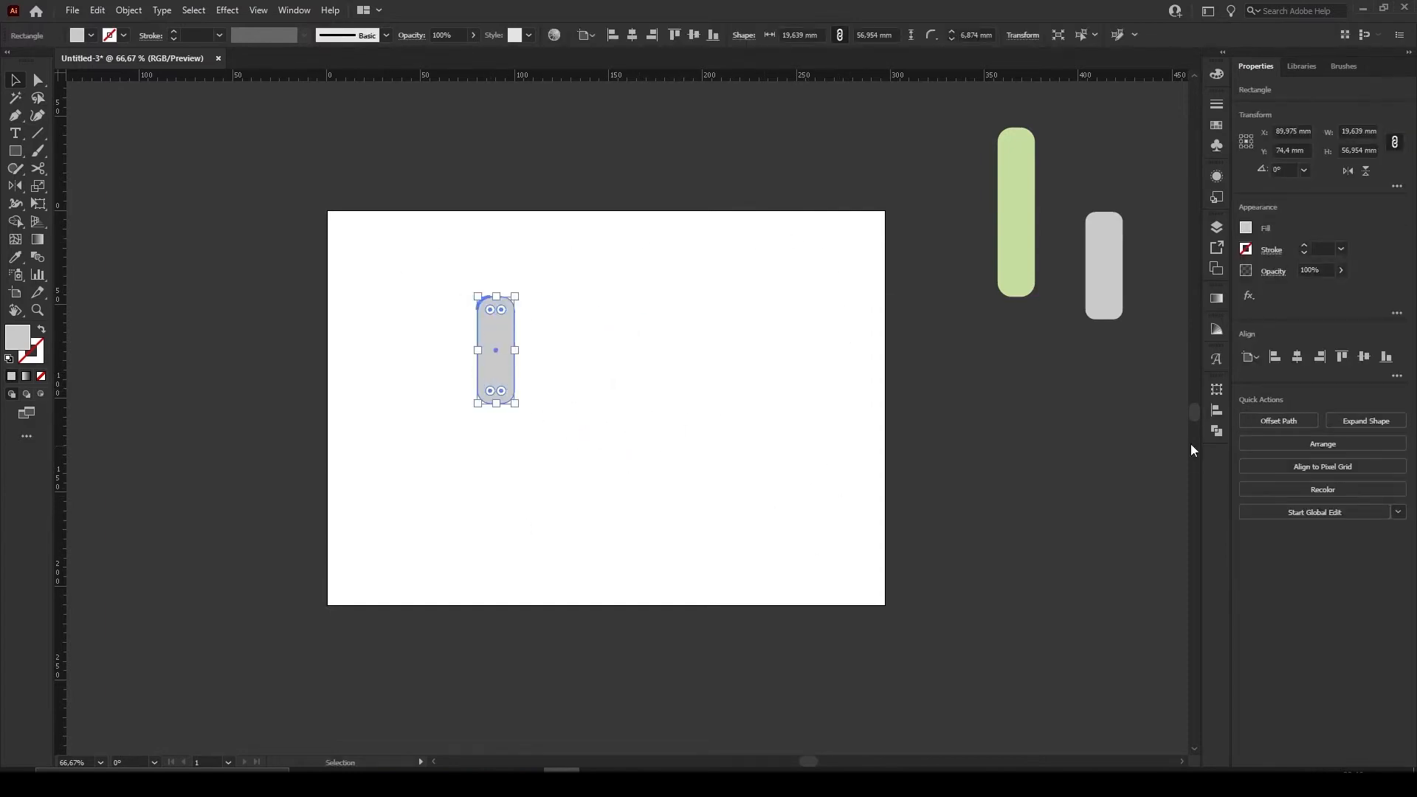
Set alignment to the artboard and centre the grey bar on it horizontally and vertically
left_click(1215, 410)
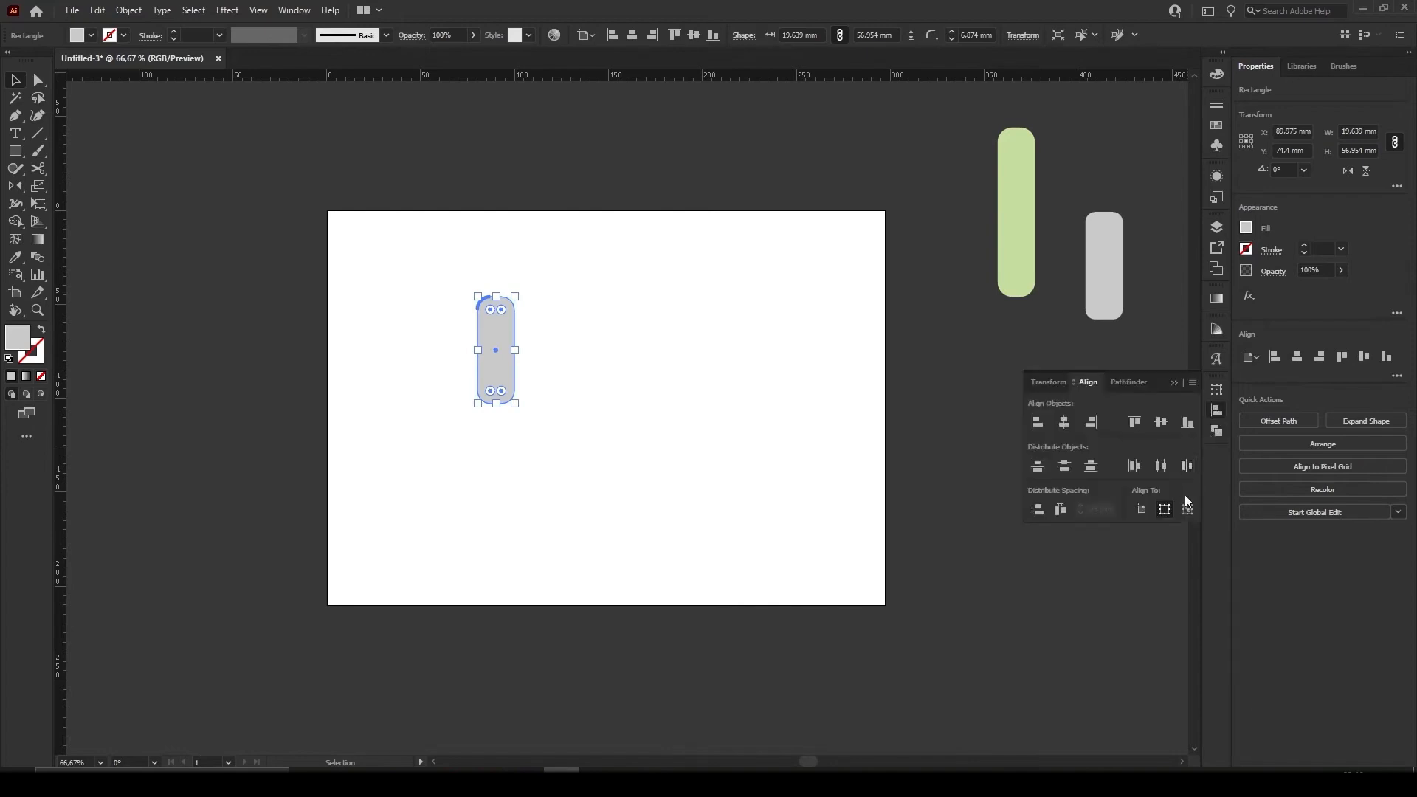
left_click(1142, 511)
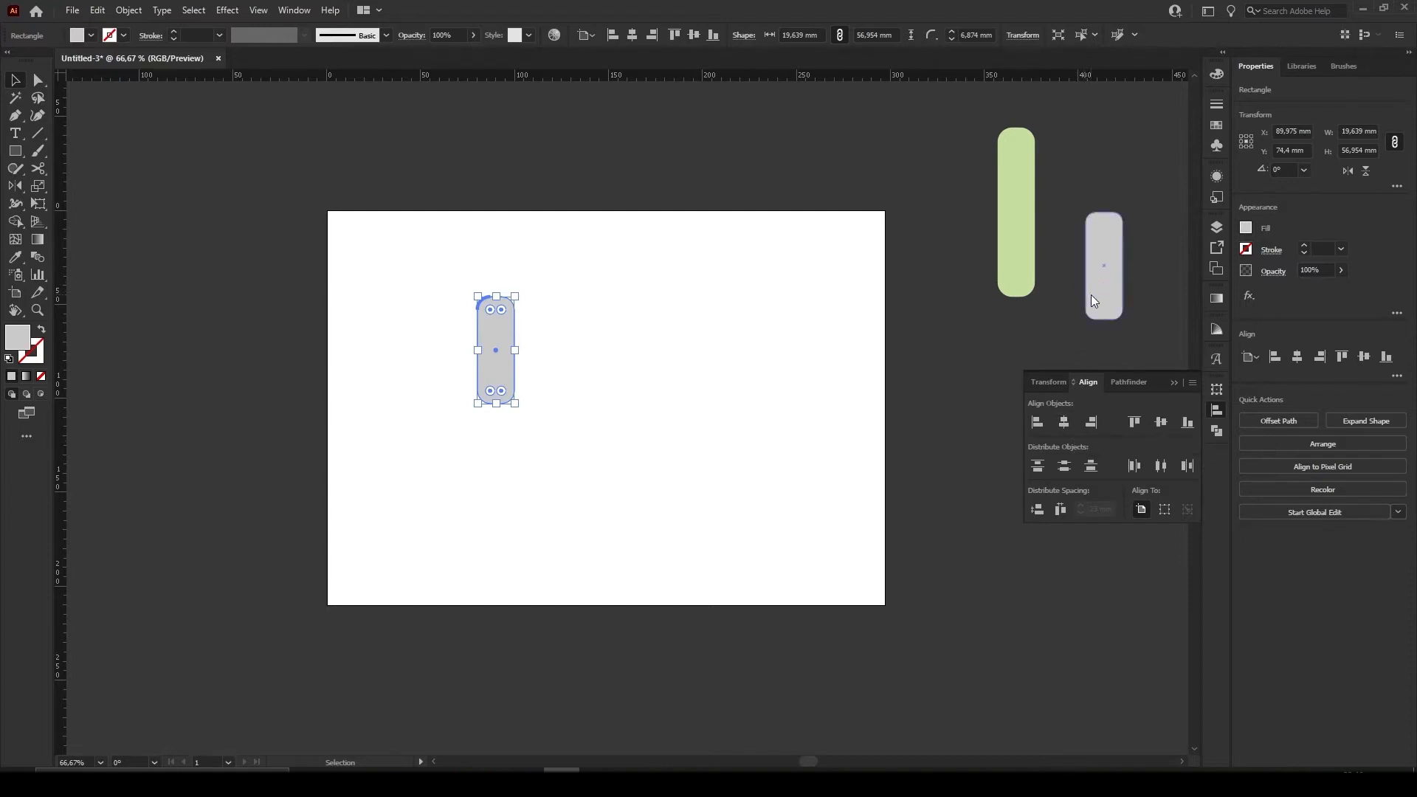
left_click(1064, 423)
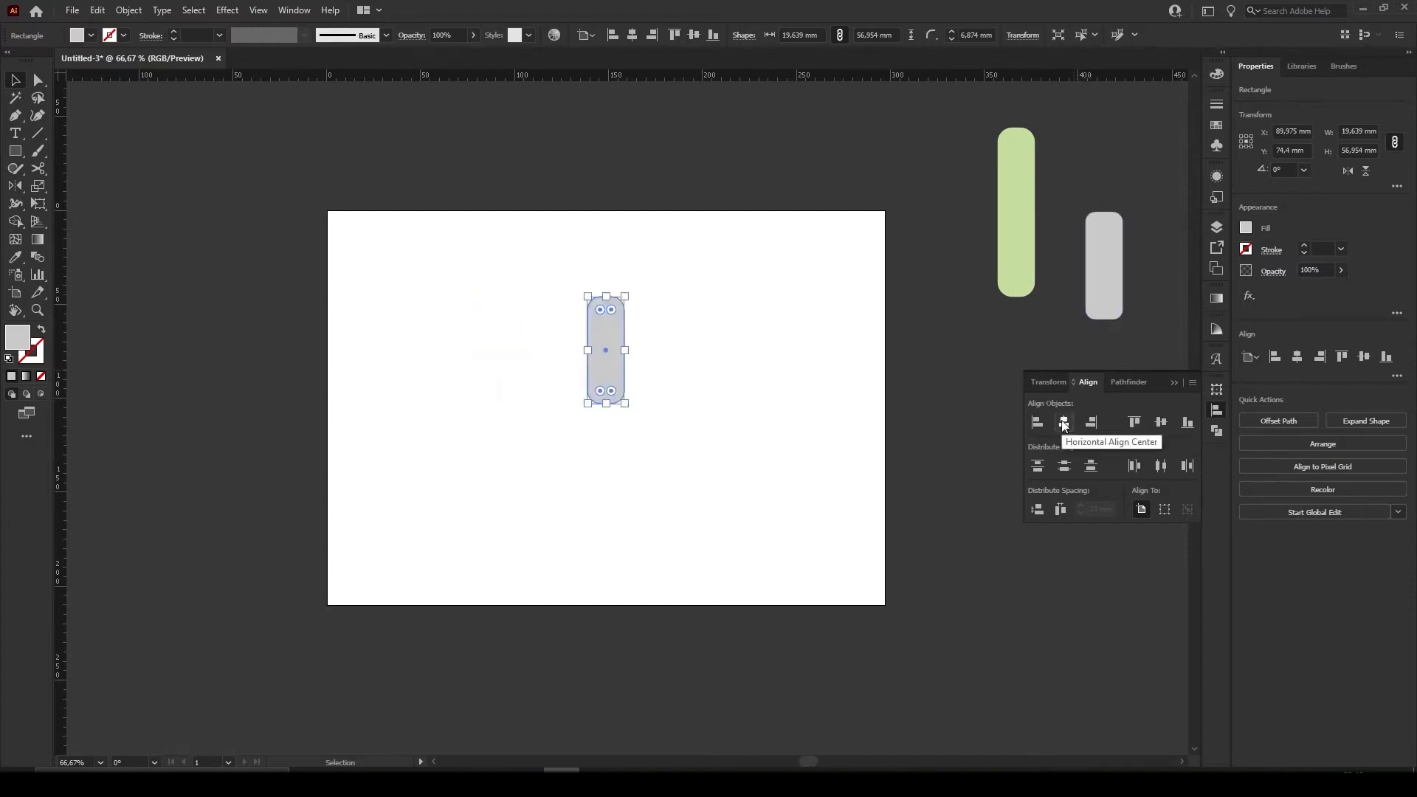
left_click(1159, 423)
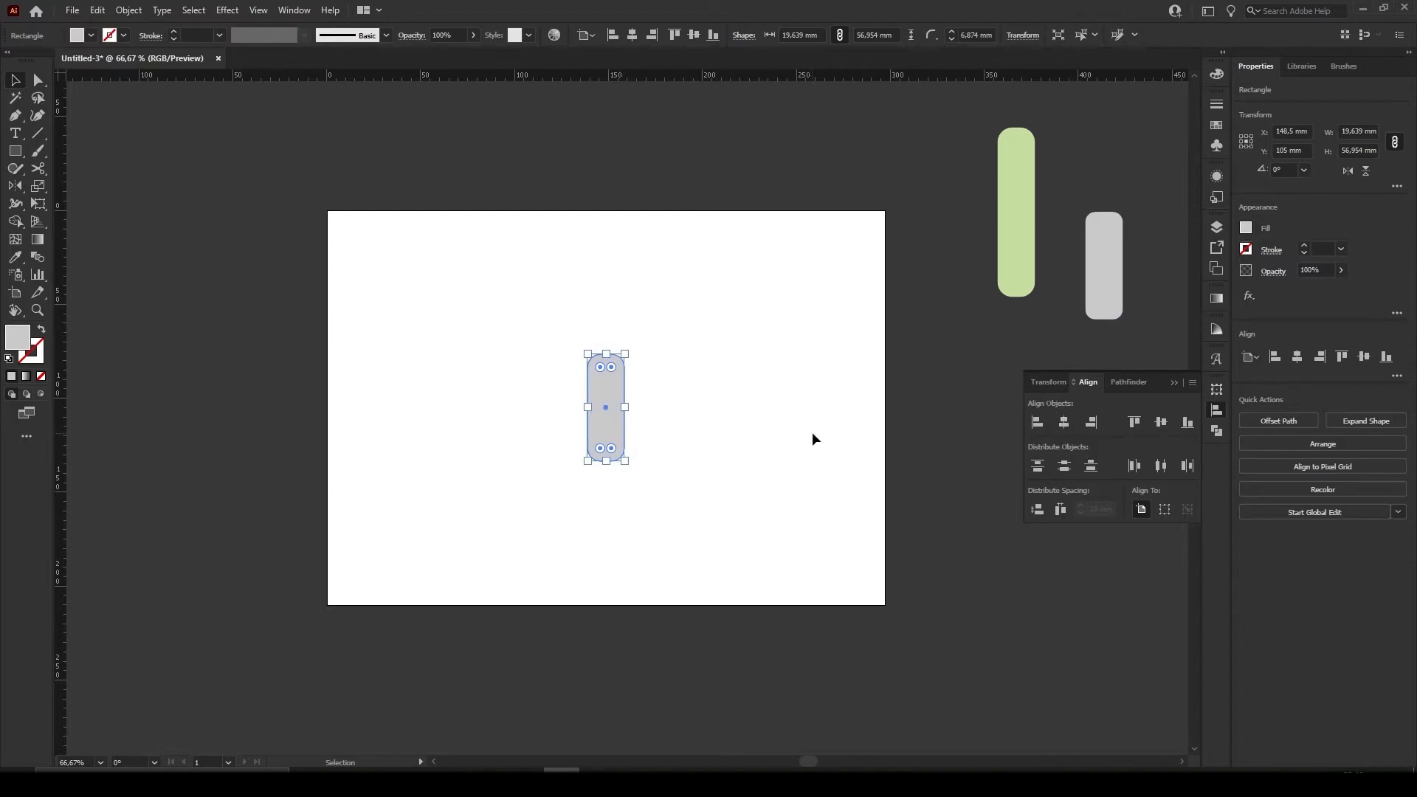
Align the grey bar to the artboard's left and top edges
left_click(1039, 427)
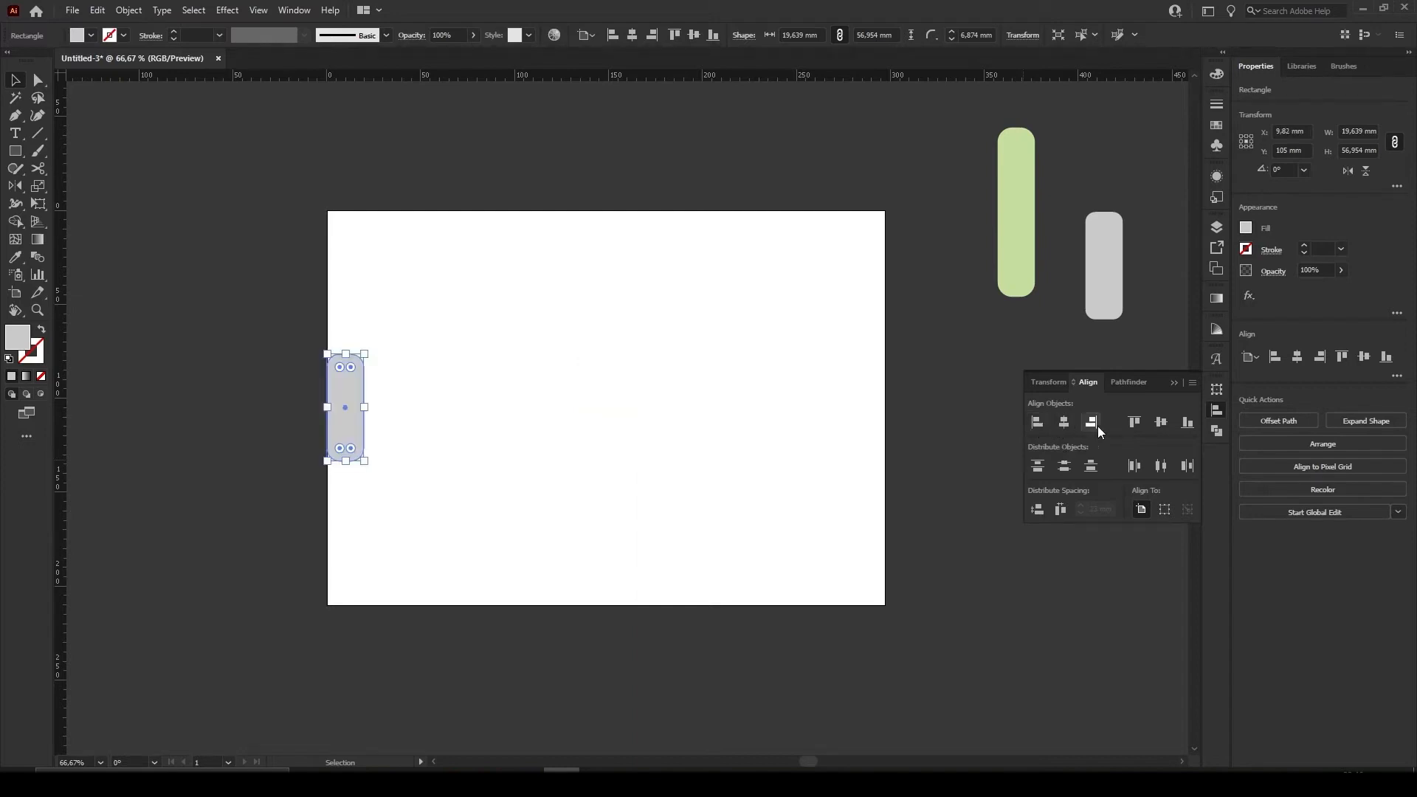
left_click(1136, 424)
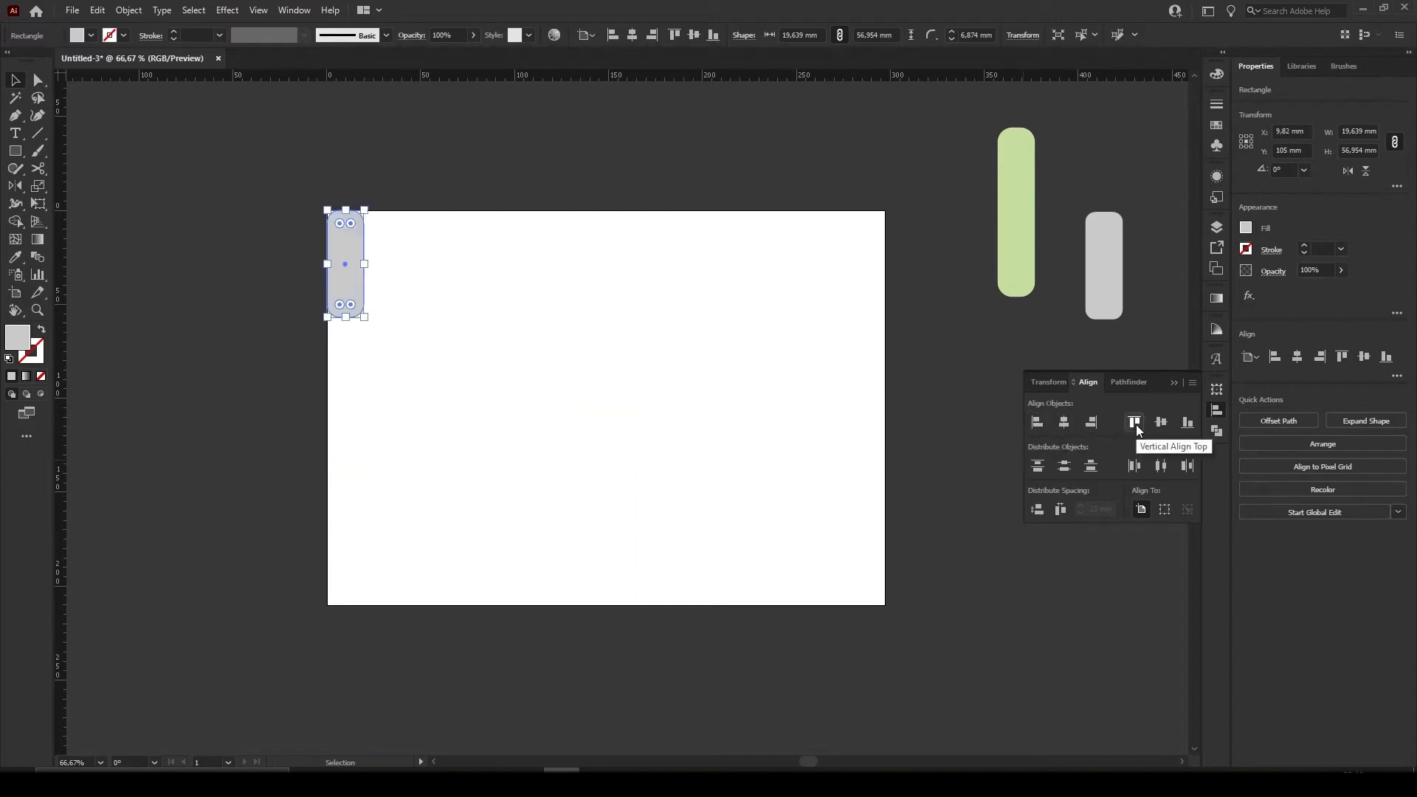
left_click(777, 437)
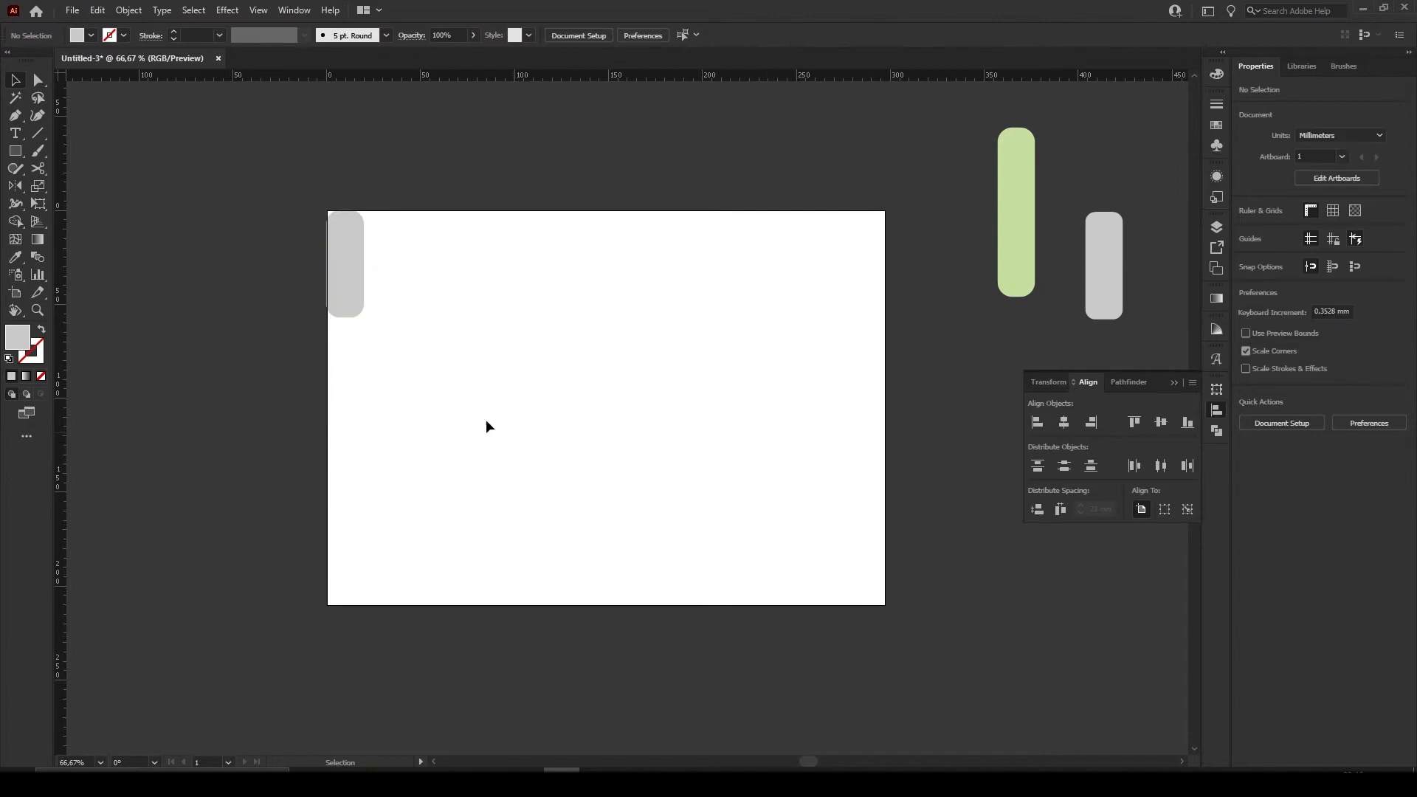
Undo the grey bar's artboard alignments and the earlier moves so all bars return to the artboard
key("ctrl+z")
key("ctrl+z")
key("ctrl+z")
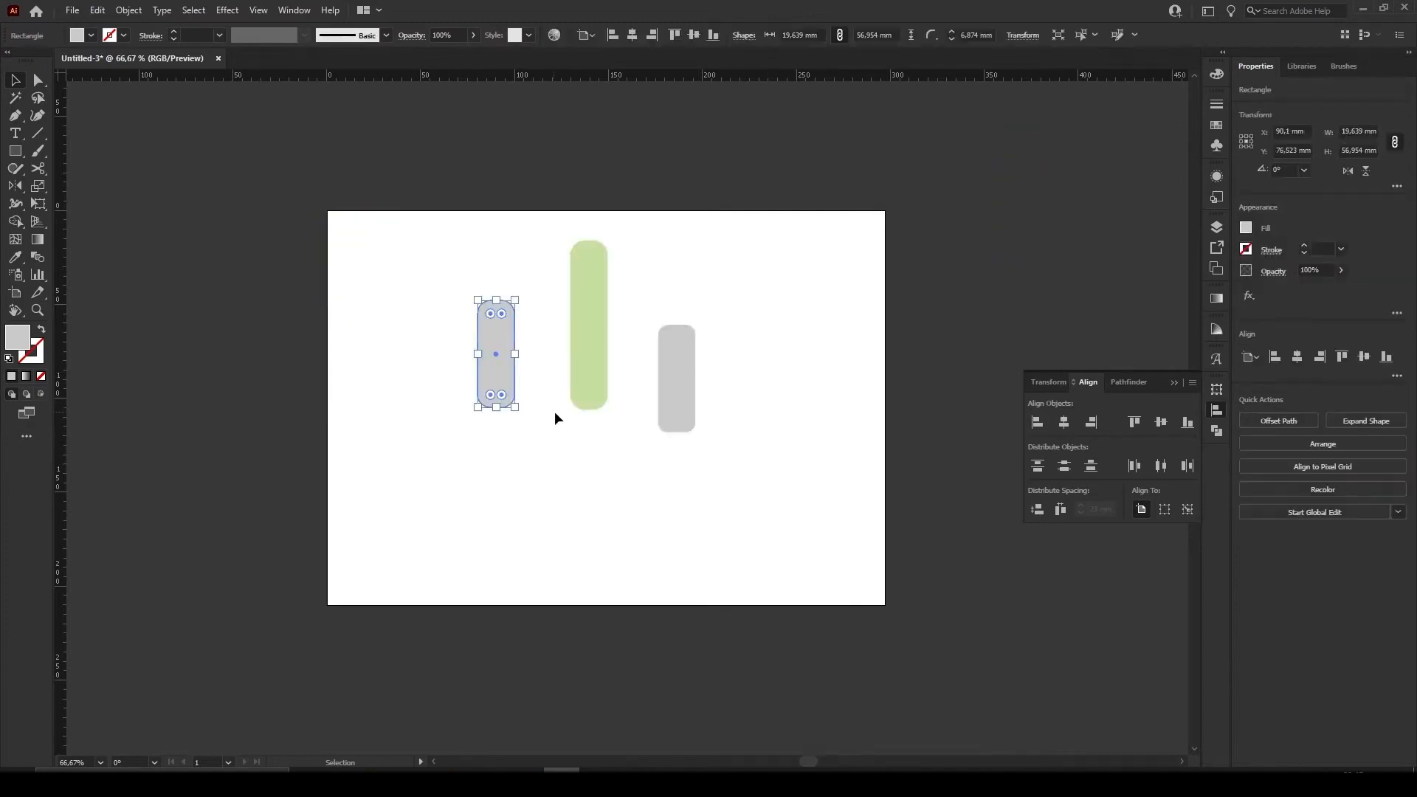
left_click(762, 468)
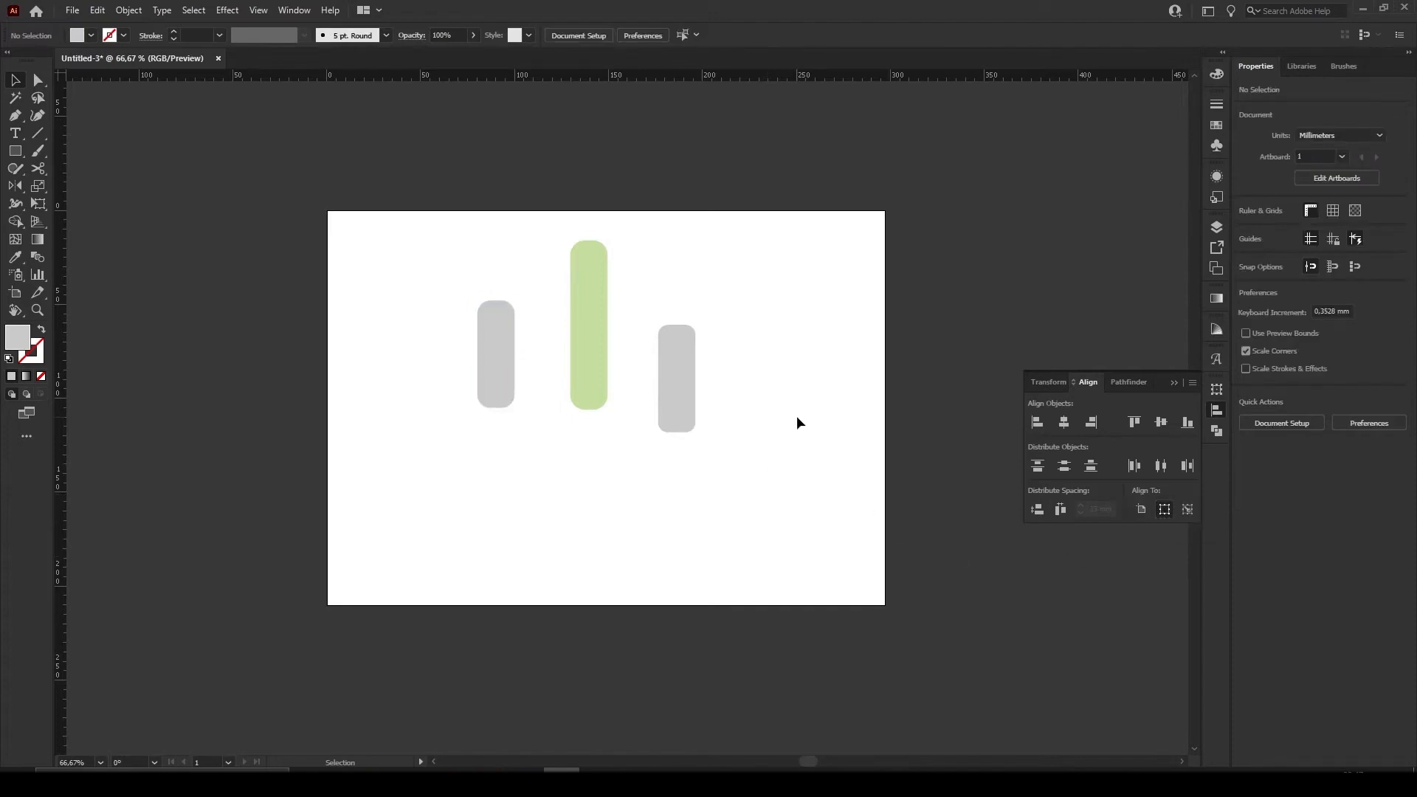
Align all three bars relative to the selection, first by their vertical centres and finally by their top edges
left_click_drag(805, 481, 441, 260)
left_click(383, 413)
left_click(484, 392)
left_click(589, 347, "shift")
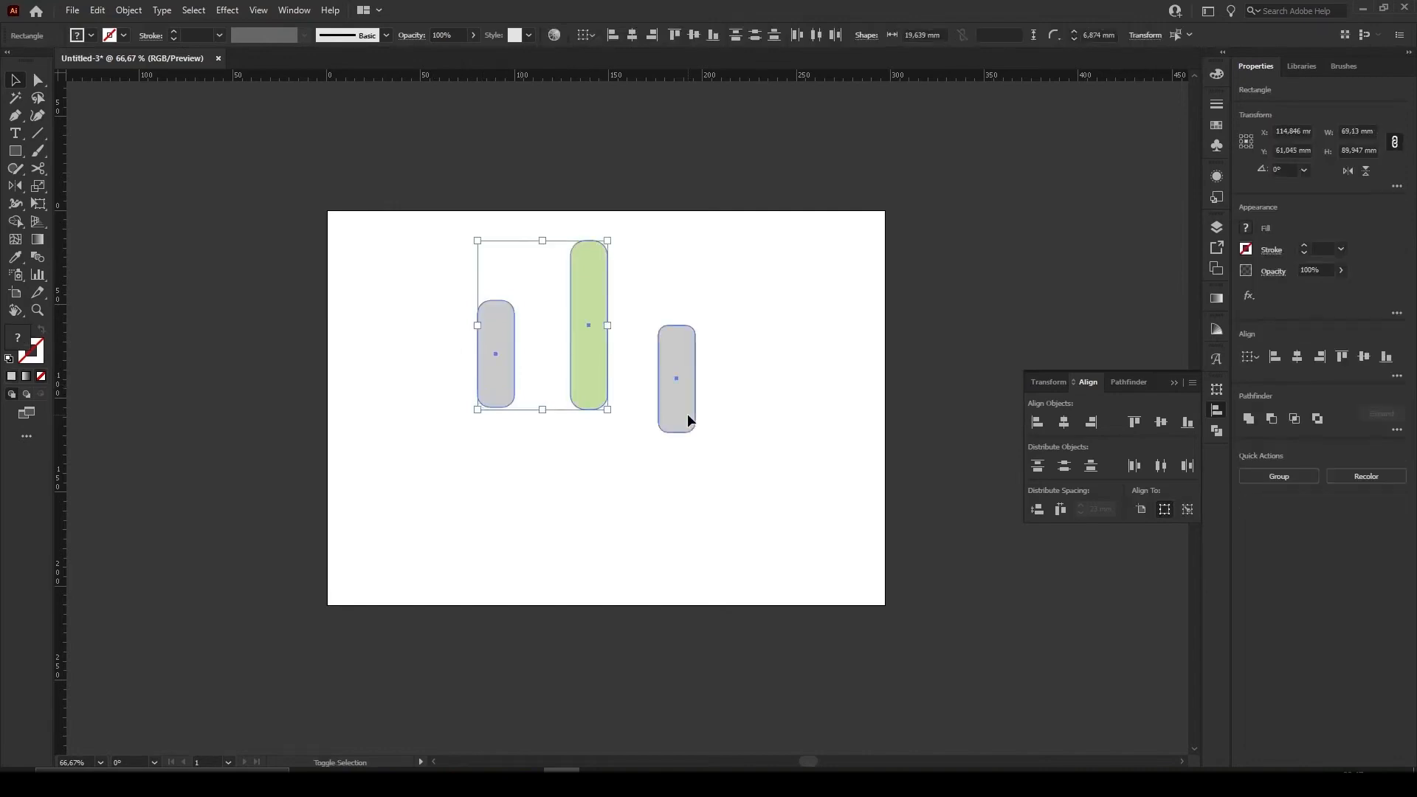
left_click(680, 411, "shift")
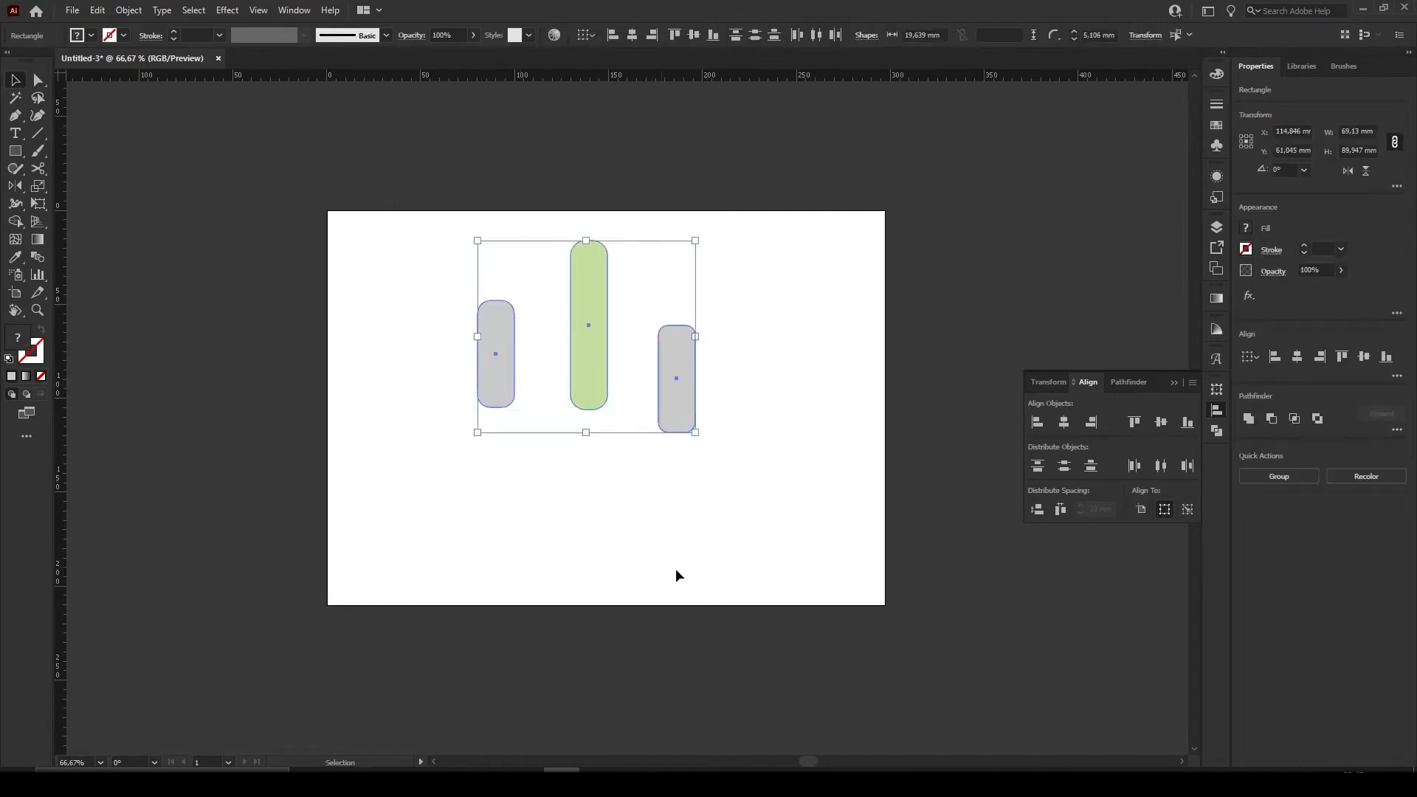
left_click(1162, 422)
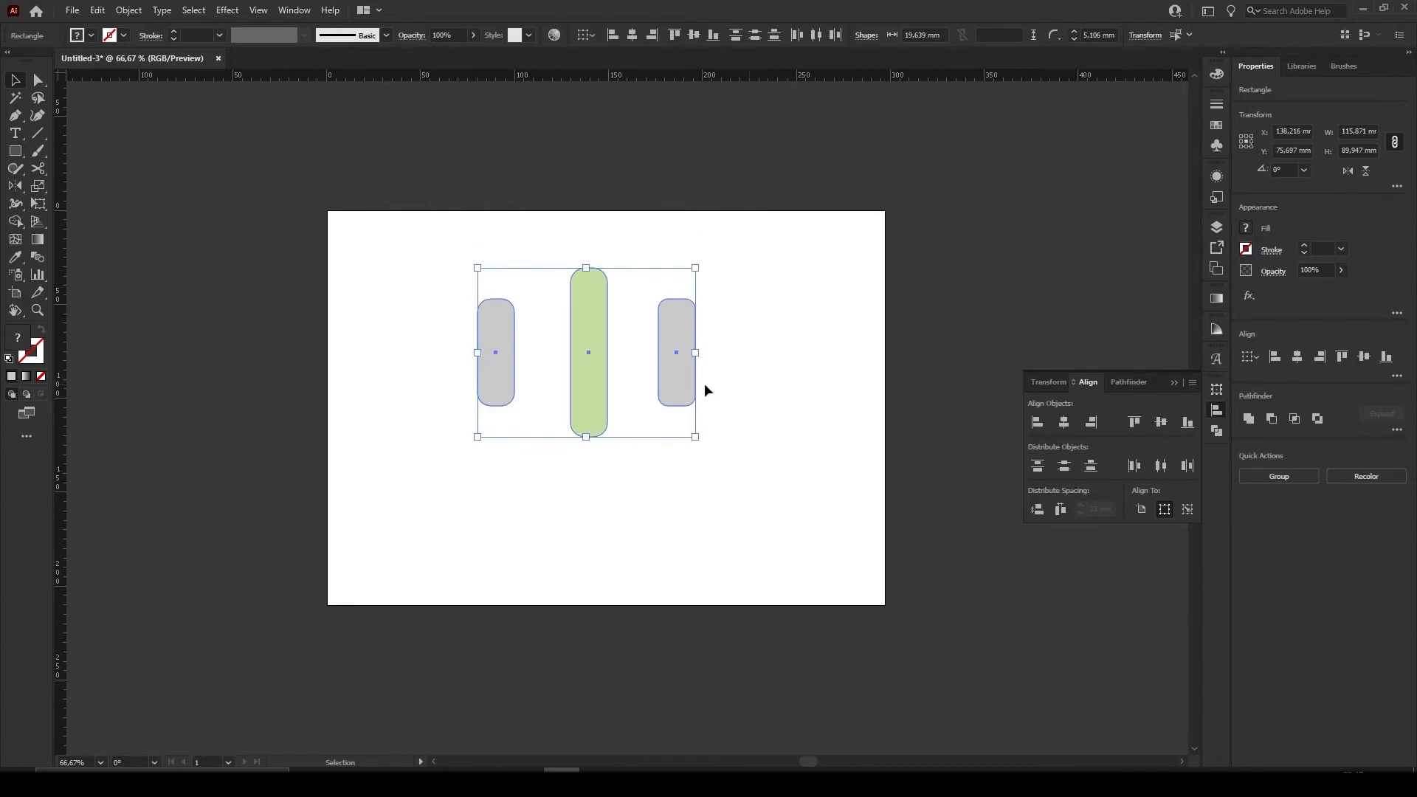
left_click(1135, 423)
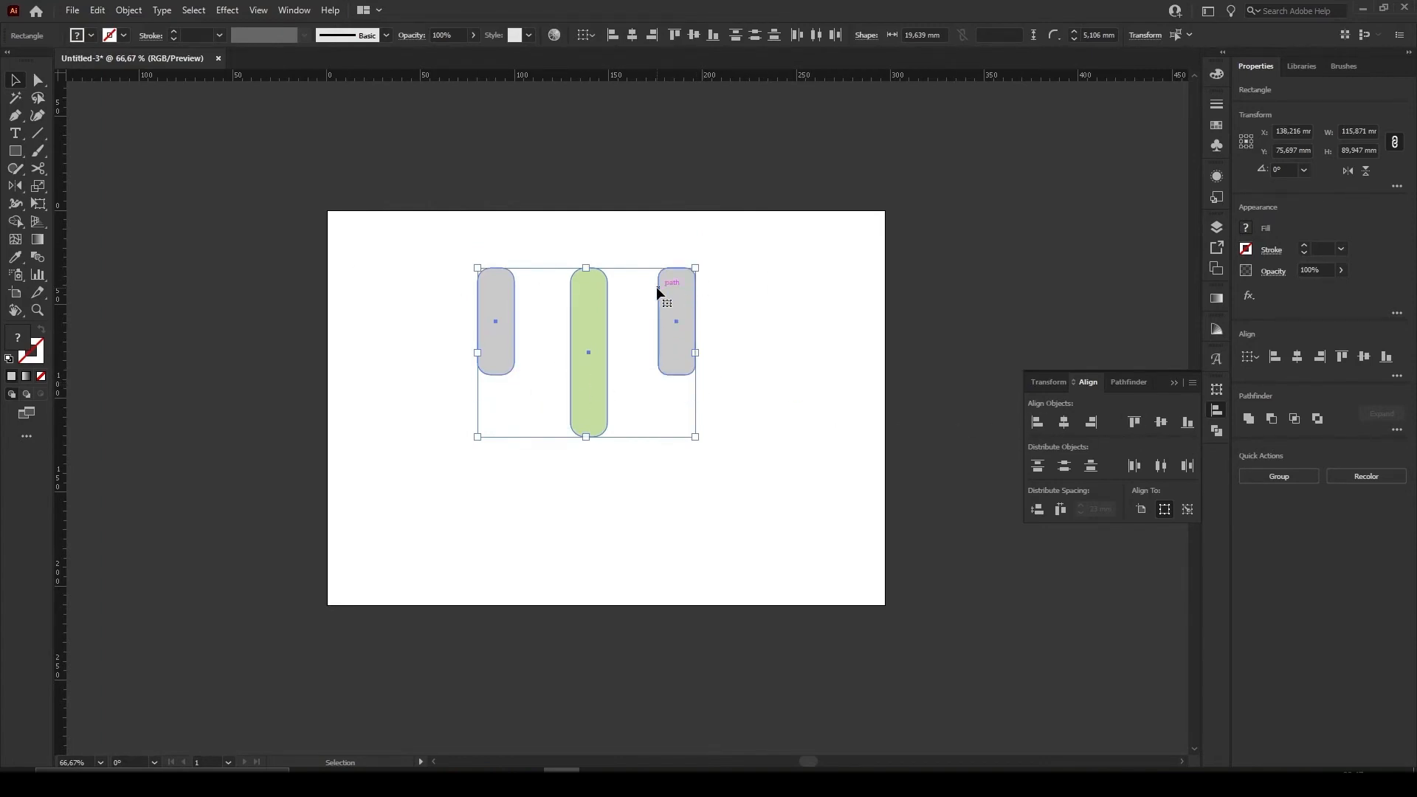
left_click(710, 362)
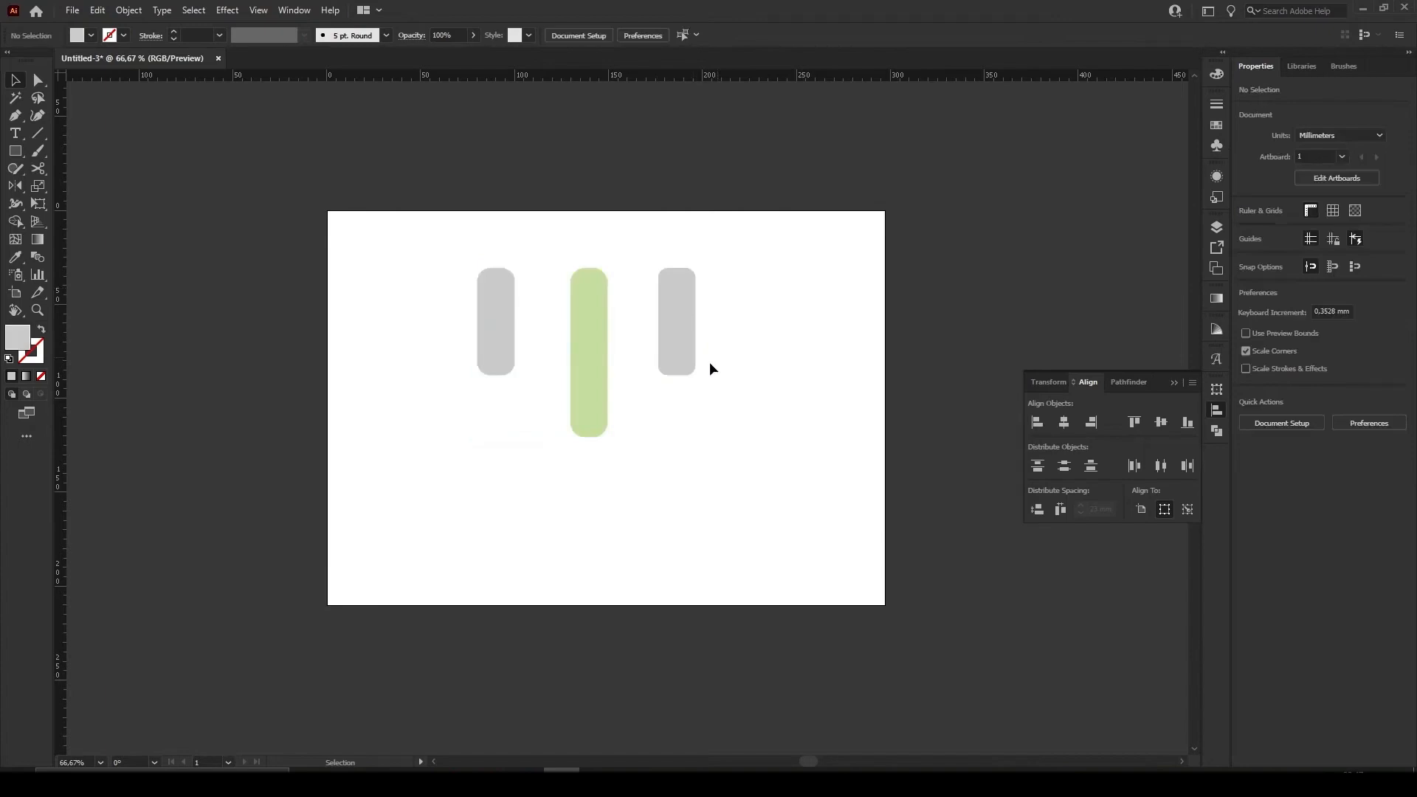
Move the green bar down about 22 mm and align all three bars by their vertical centres
left_click(683, 329)
left_click_drag(595, 394, 595, 437)
left_click(670, 349)
left_click(510, 341, "shift")
left_click(593, 381, "shift")
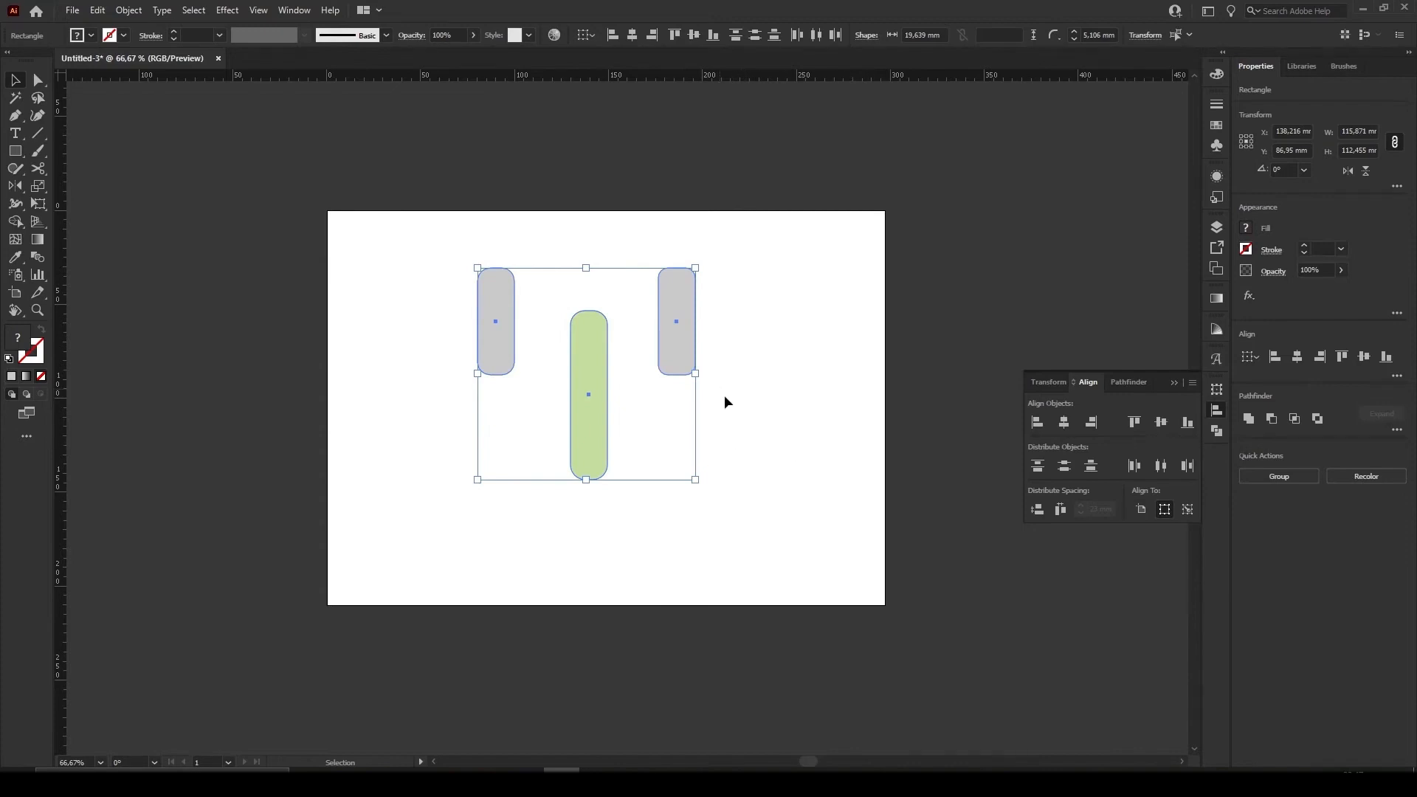
left_click(1161, 422)
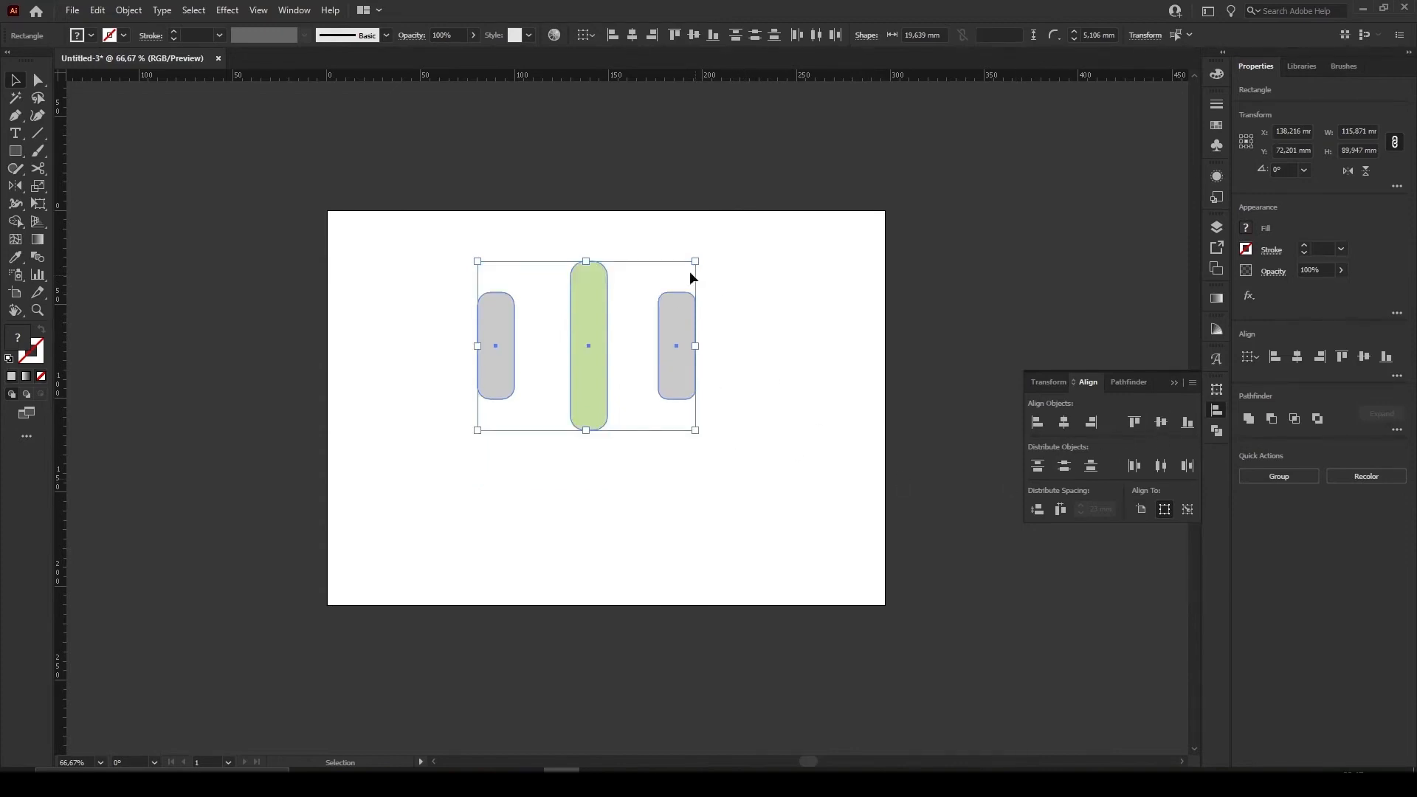
Move the leftmost grey bar to the artboard's lower-right area and make the green bar the key object of all three selected bars
key("ctrl+z")
left_click(761, 529)
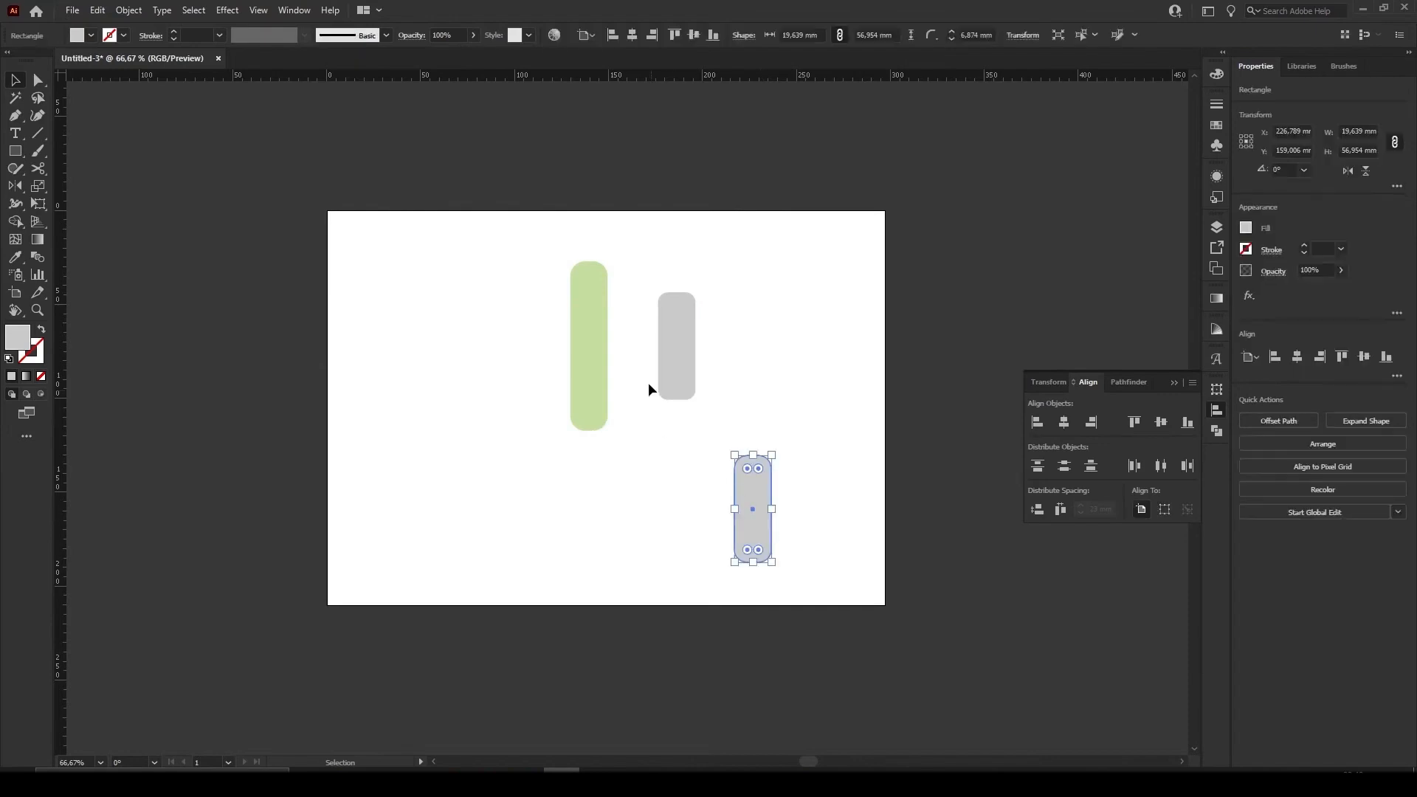
left_click(674, 369, "shift")
left_click(590, 369, "shift")
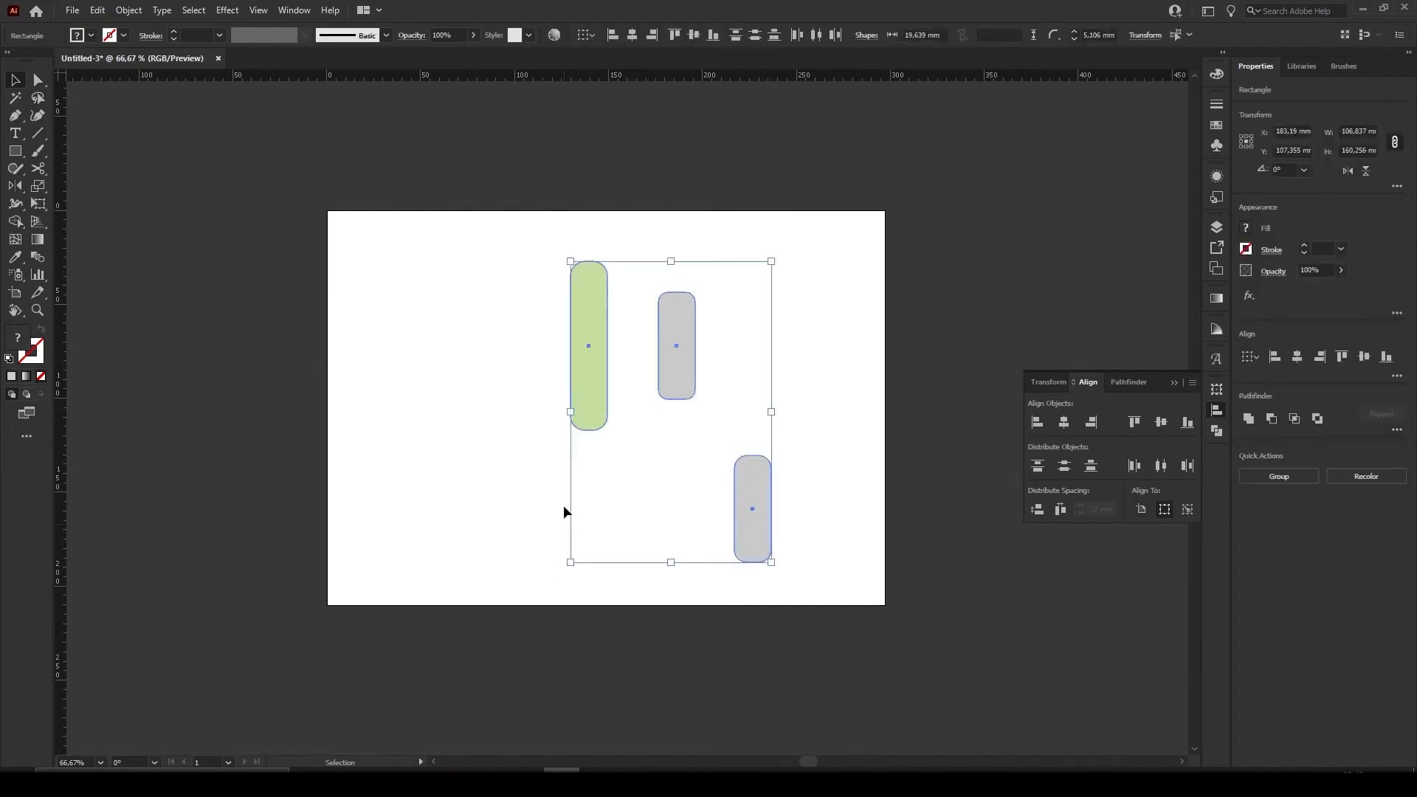
left_click(609, 399)
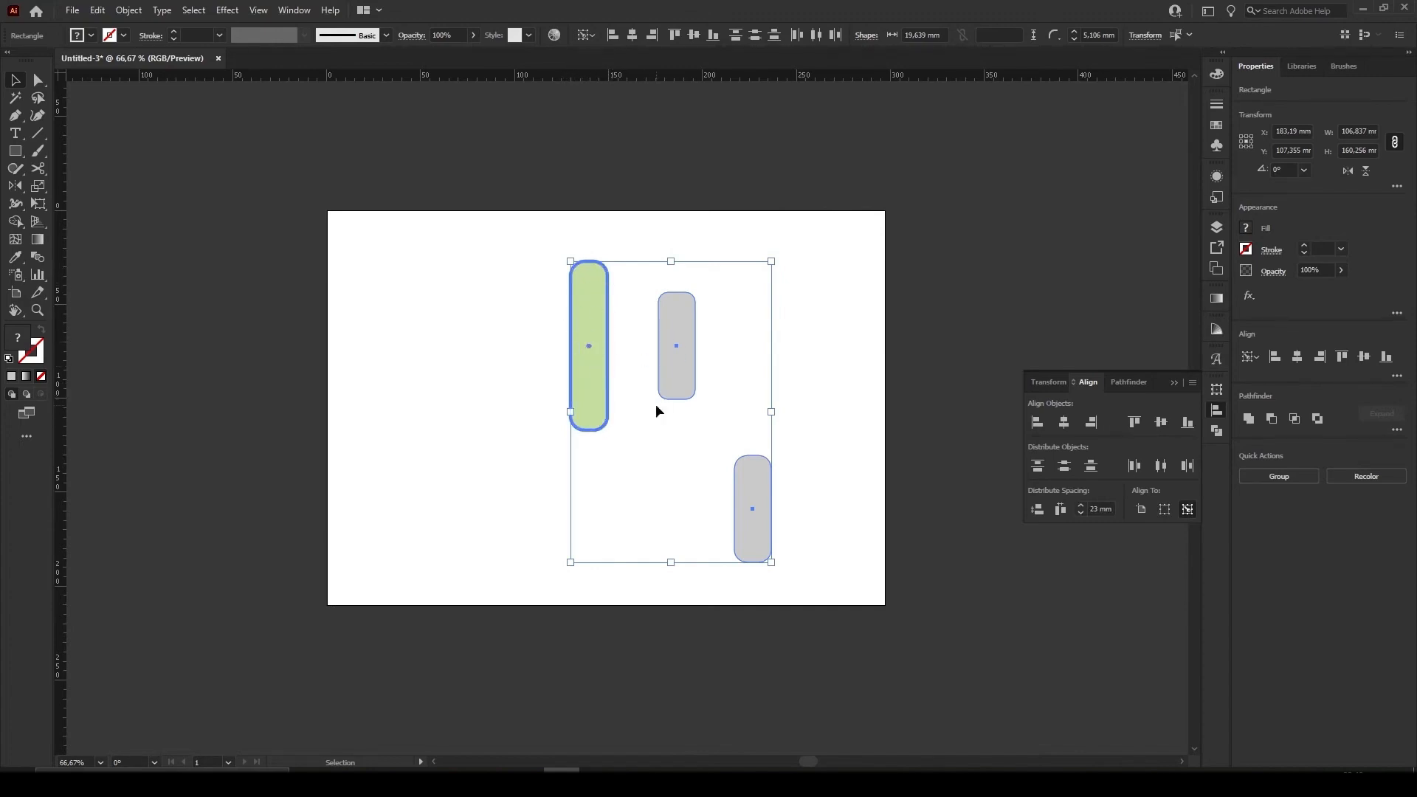
Align both grey bars to the green key object by top edges, vertical centres and finally bottom edges
left_click(1135, 423)
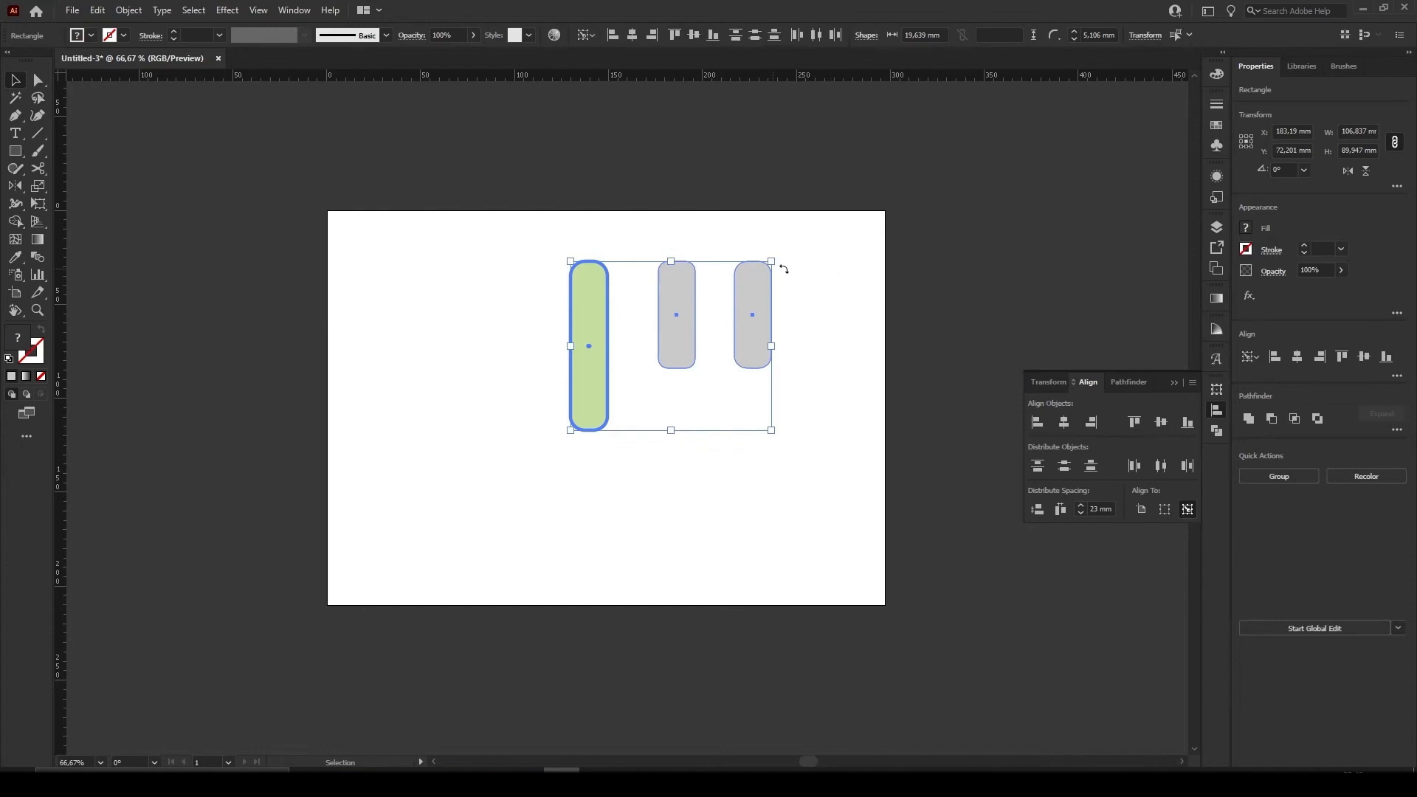
left_click(1160, 424)
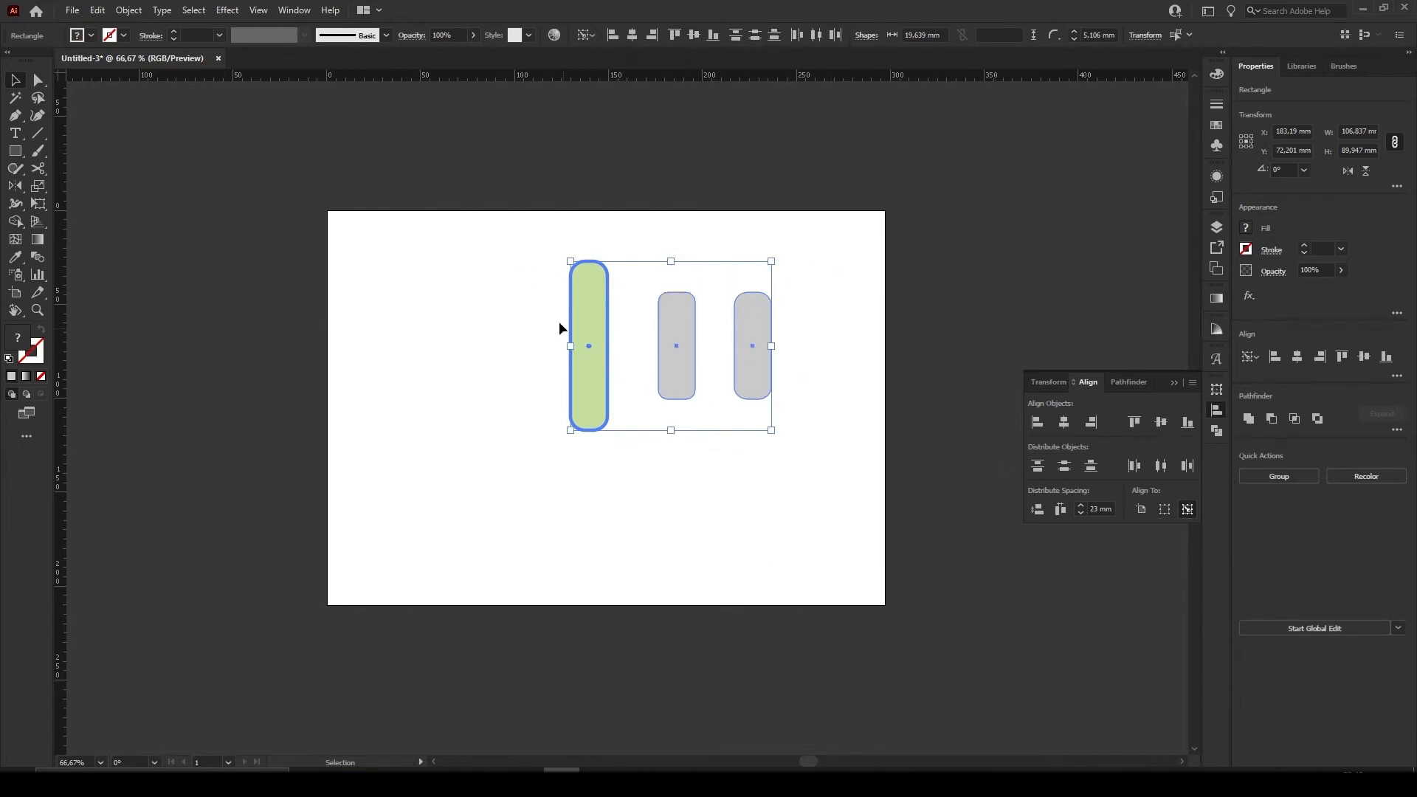
left_click(1186, 423)
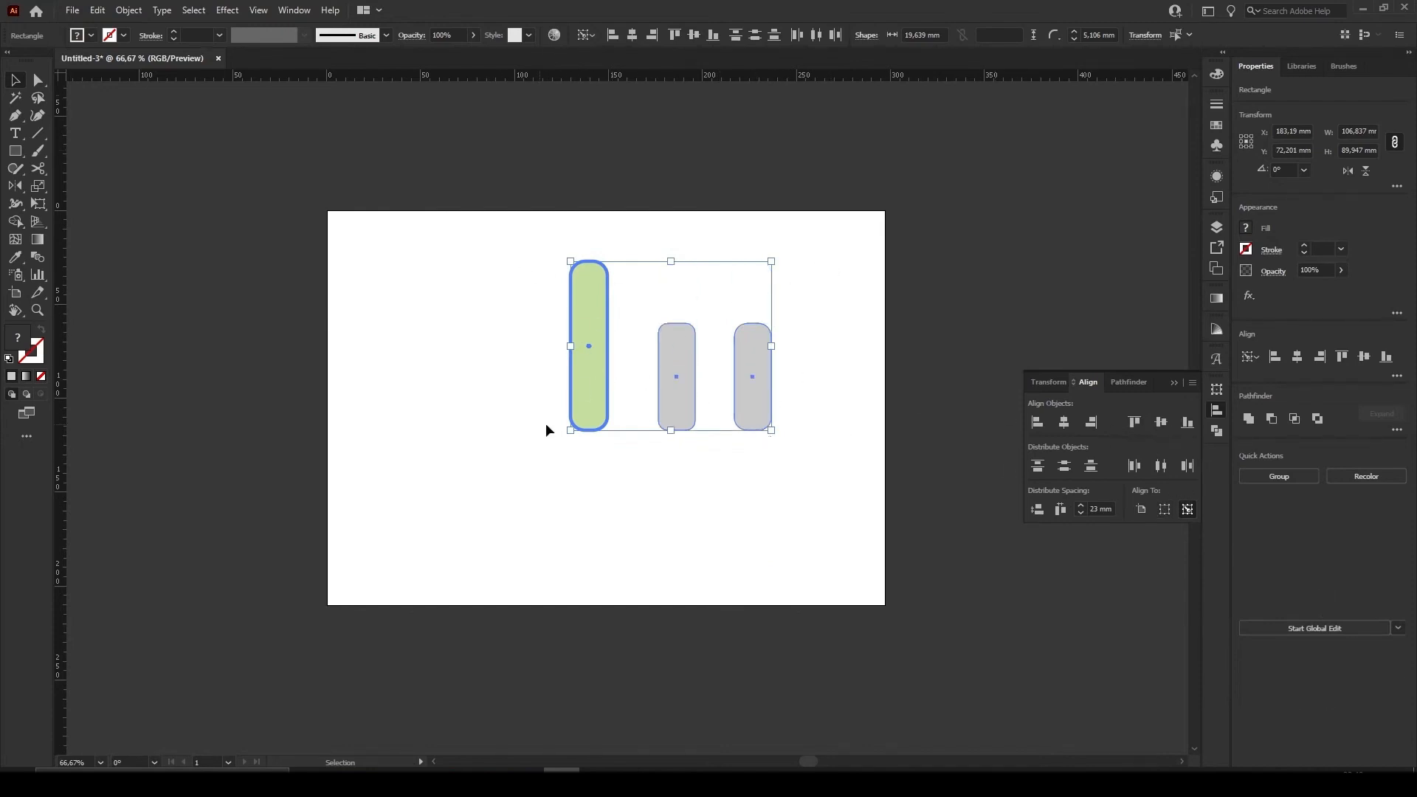
Rotate the three bars 90° clockwise and offset the upper grey bar to the right and the lower one to the left
left_click_drag(779, 438, 574, 505)
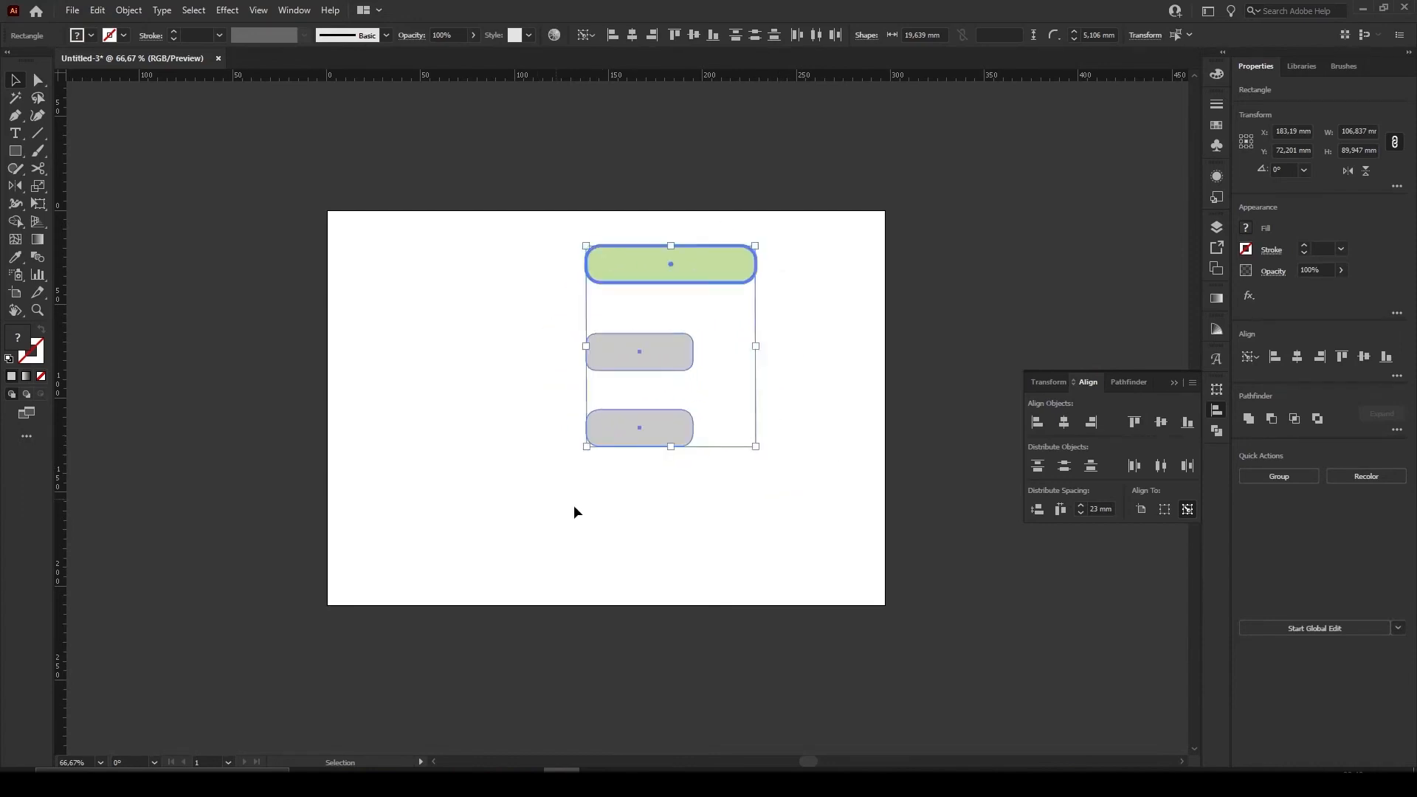
left_click(574, 505)
left_click_drag(662, 373, 795, 379)
left_click_drag(643, 446, 548, 459)
Select all three bars, make the lowest grey bar the key object, and align to it by horizontal centres and finally right edges
left_click(671, 264)
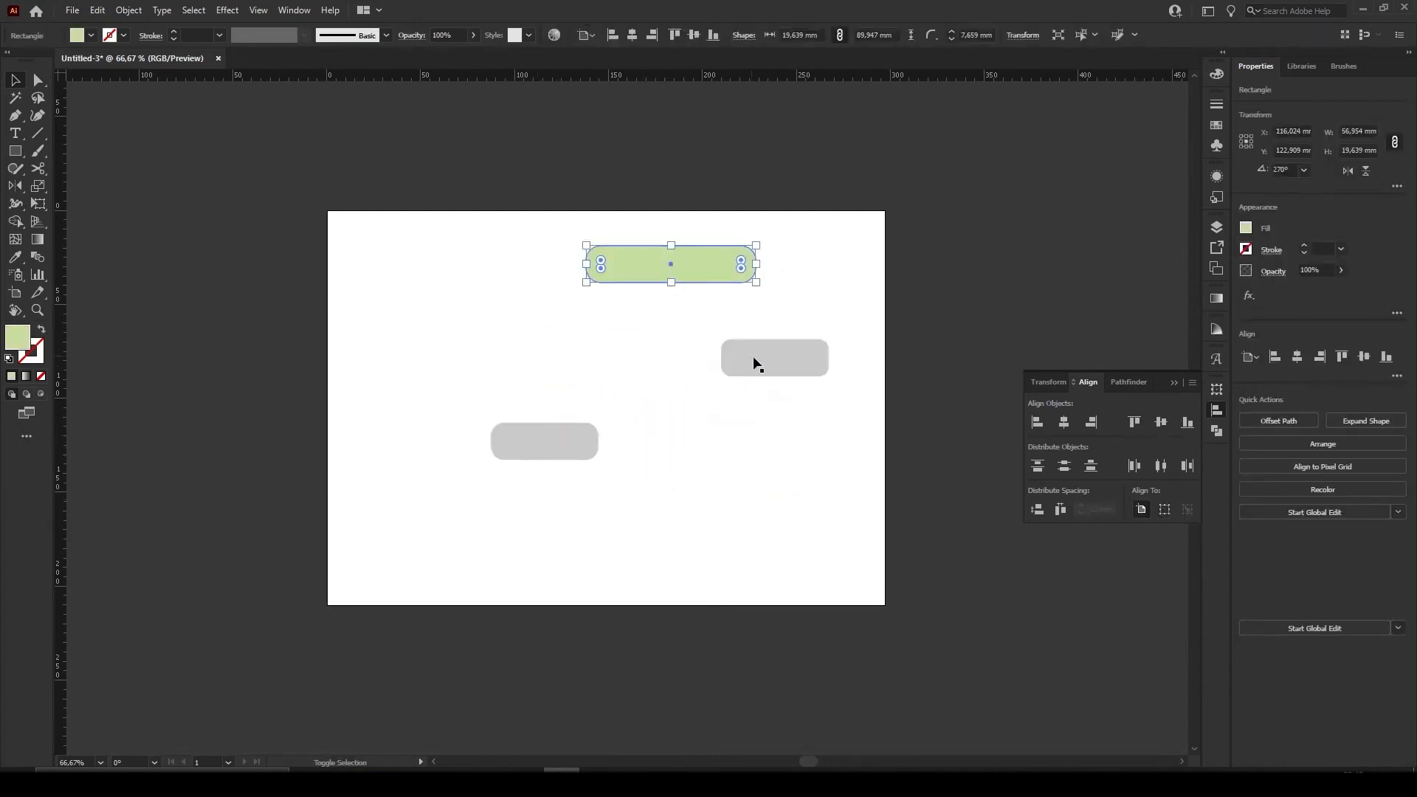
left_click(753, 364, "shift")
left_click(550, 443, "shift")
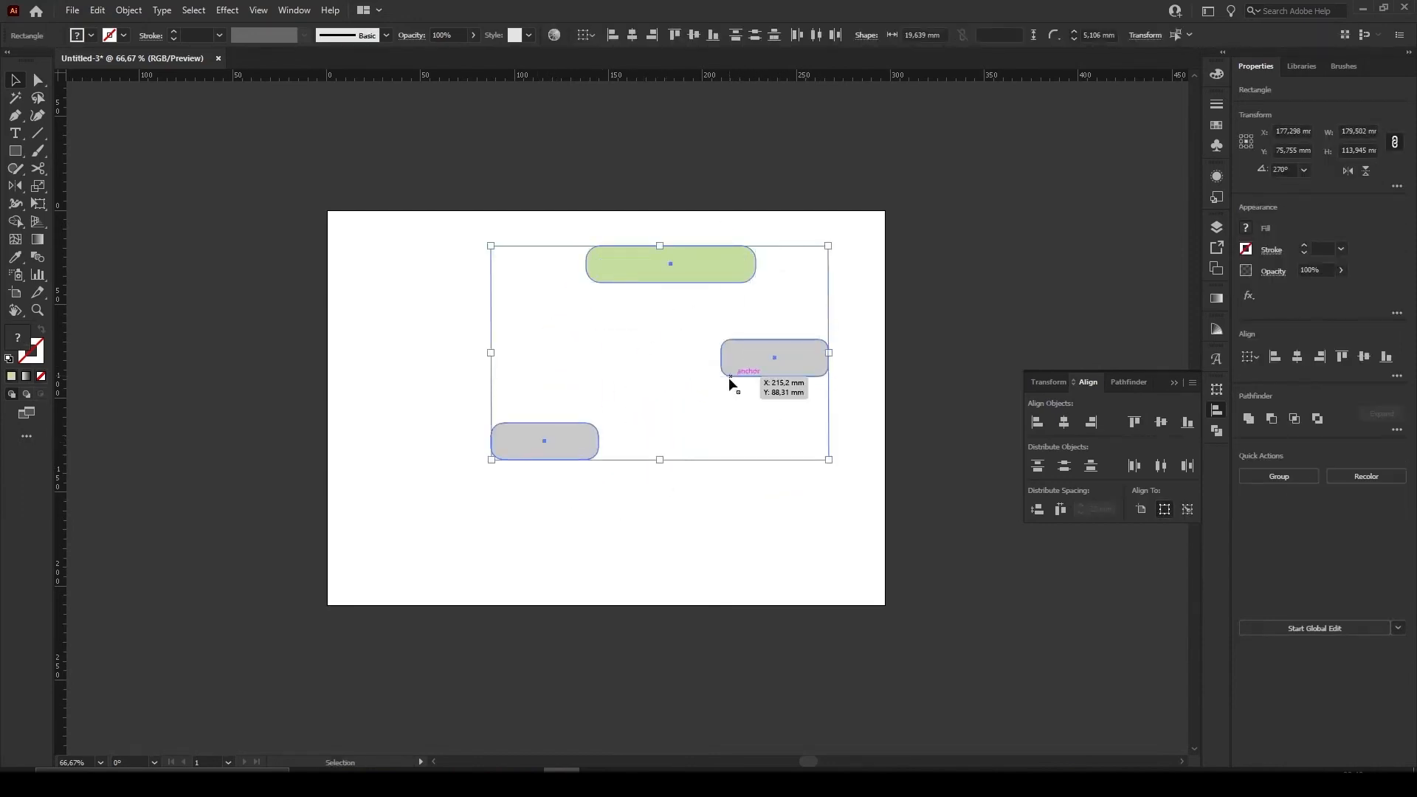
left_click(577, 449)
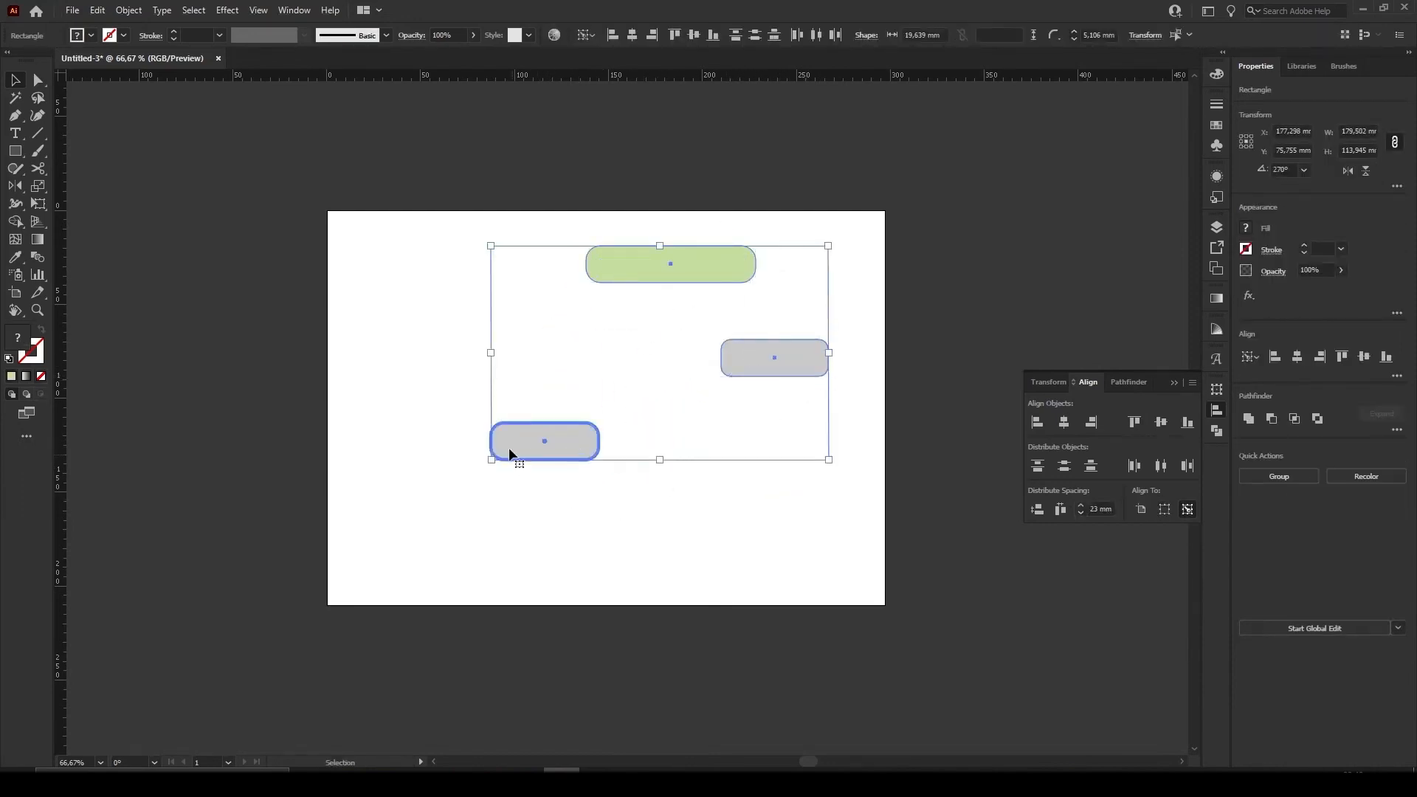
left_click(1065, 425)
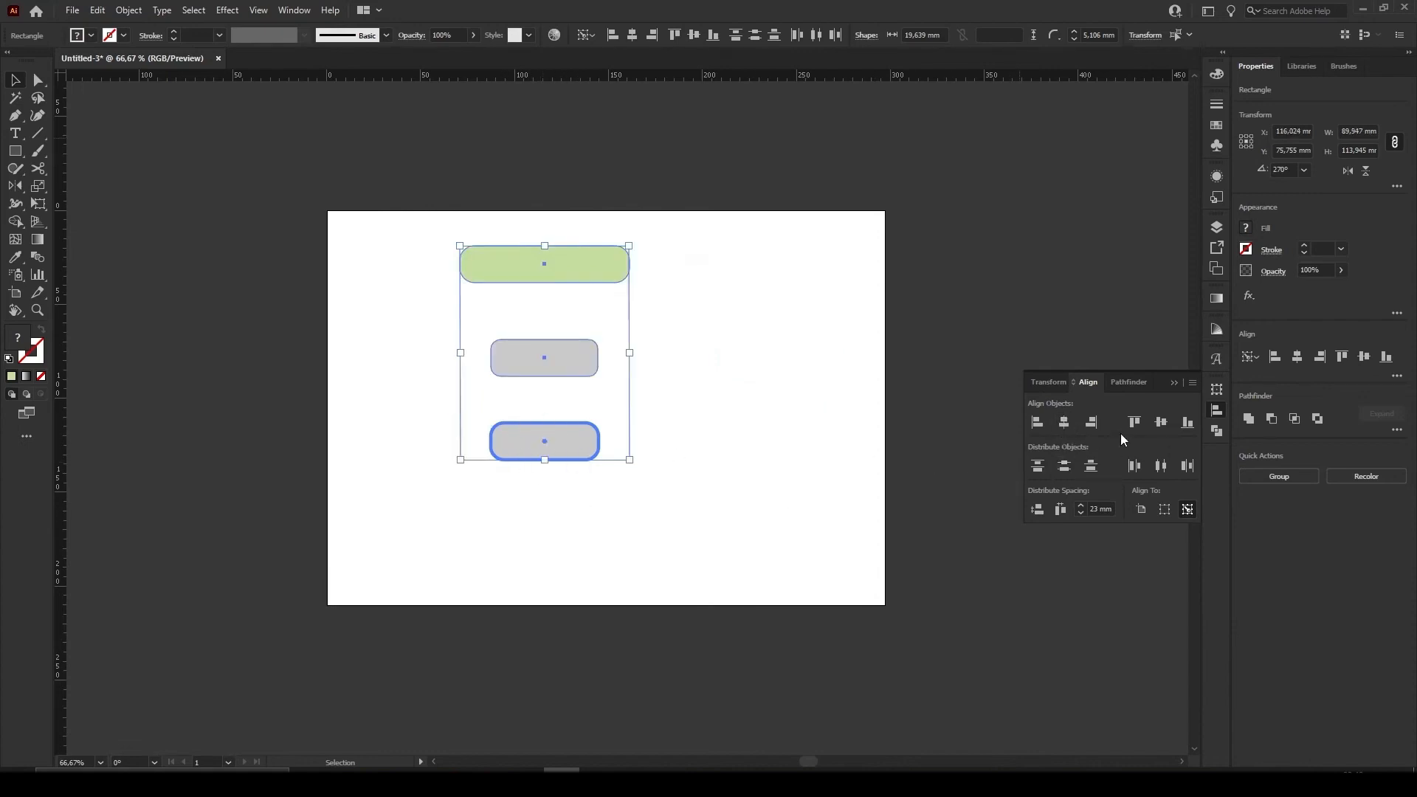
left_click(1093, 422)
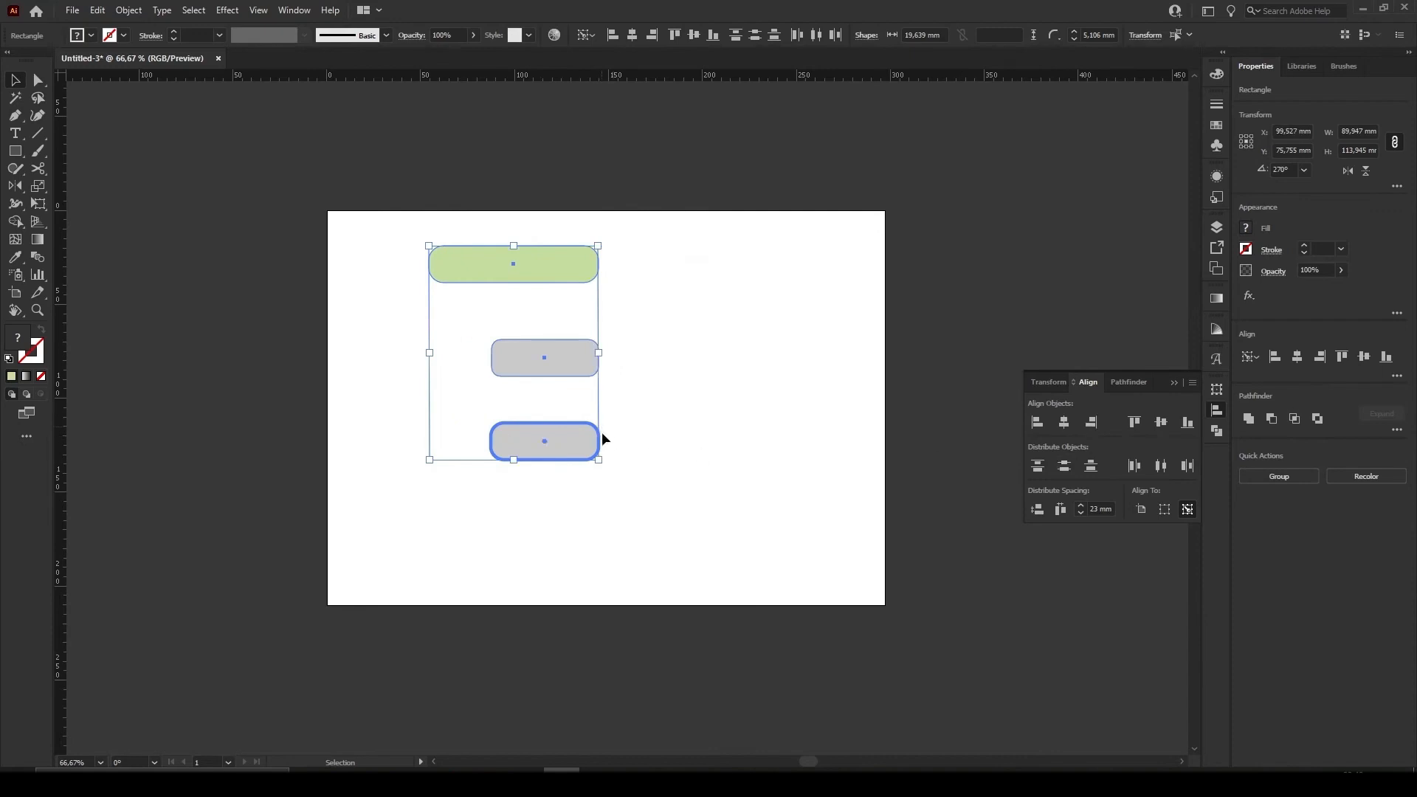
Rotate the three bars 90° counterclockwise so they stand upright, and clear the selection
left_click(643, 464)
left_click_drag(635, 466, 452, 260)
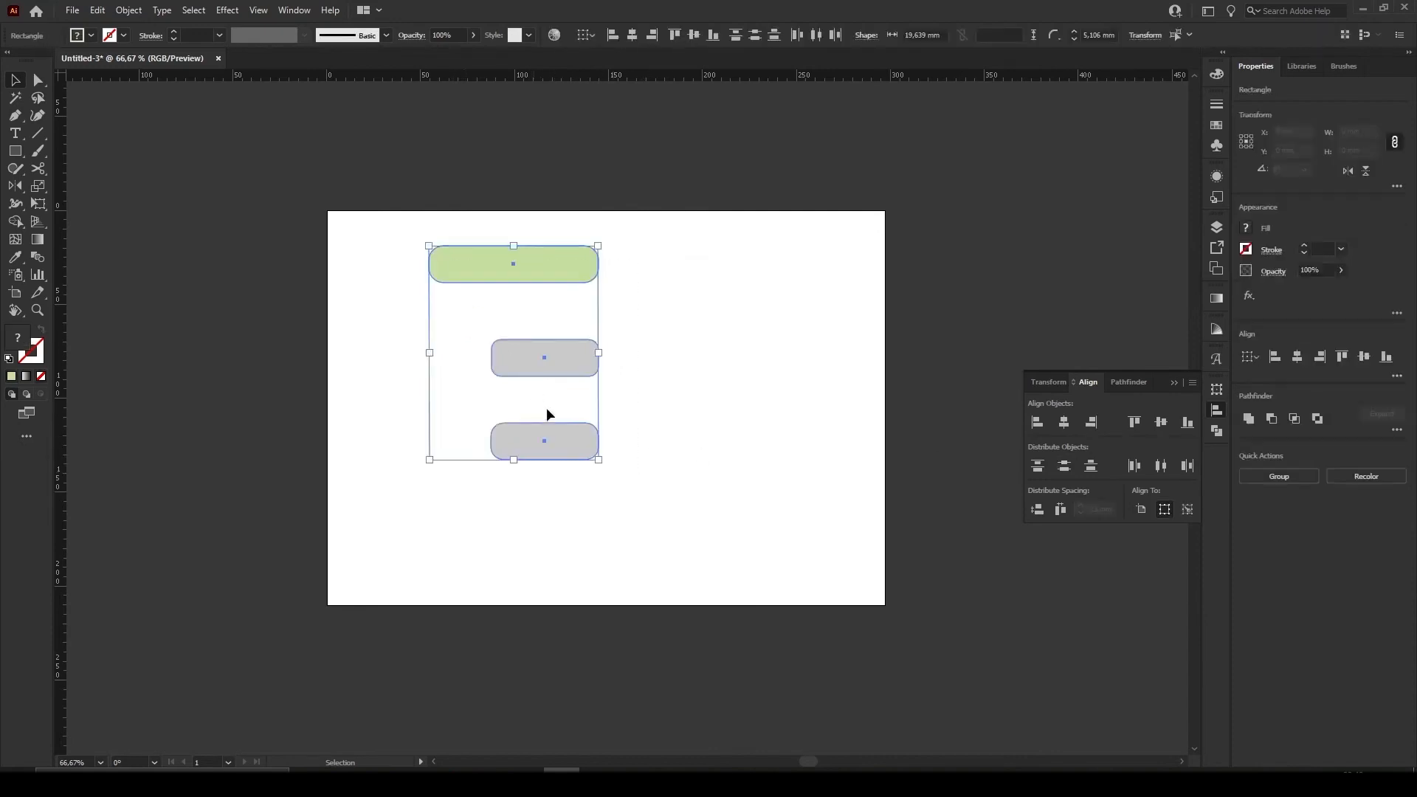
left_click_drag(600, 463, 676, 386)
left_click(738, 504)
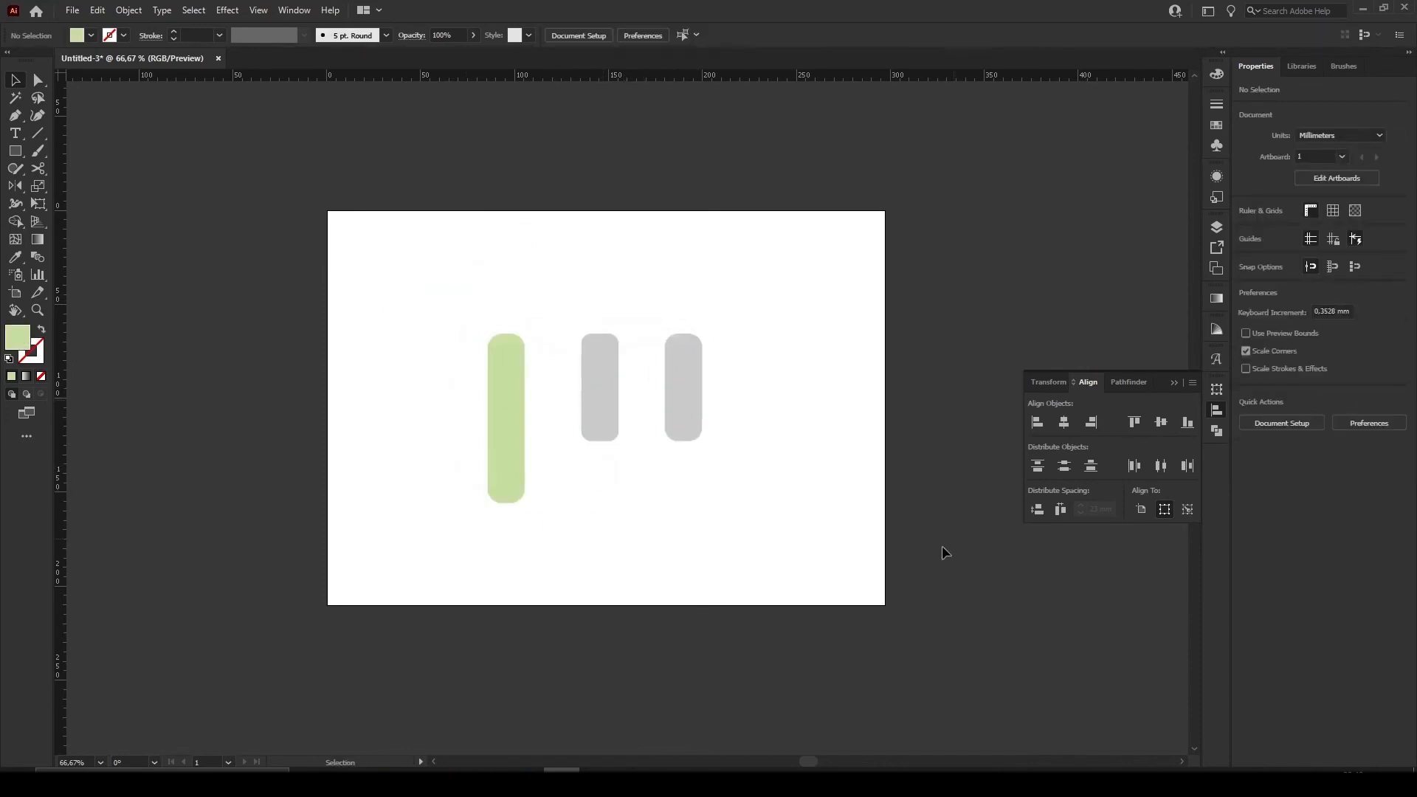
Distribute the three upright bars horizontally by their left edges
left_click_drag(781, 577, 459, 327)
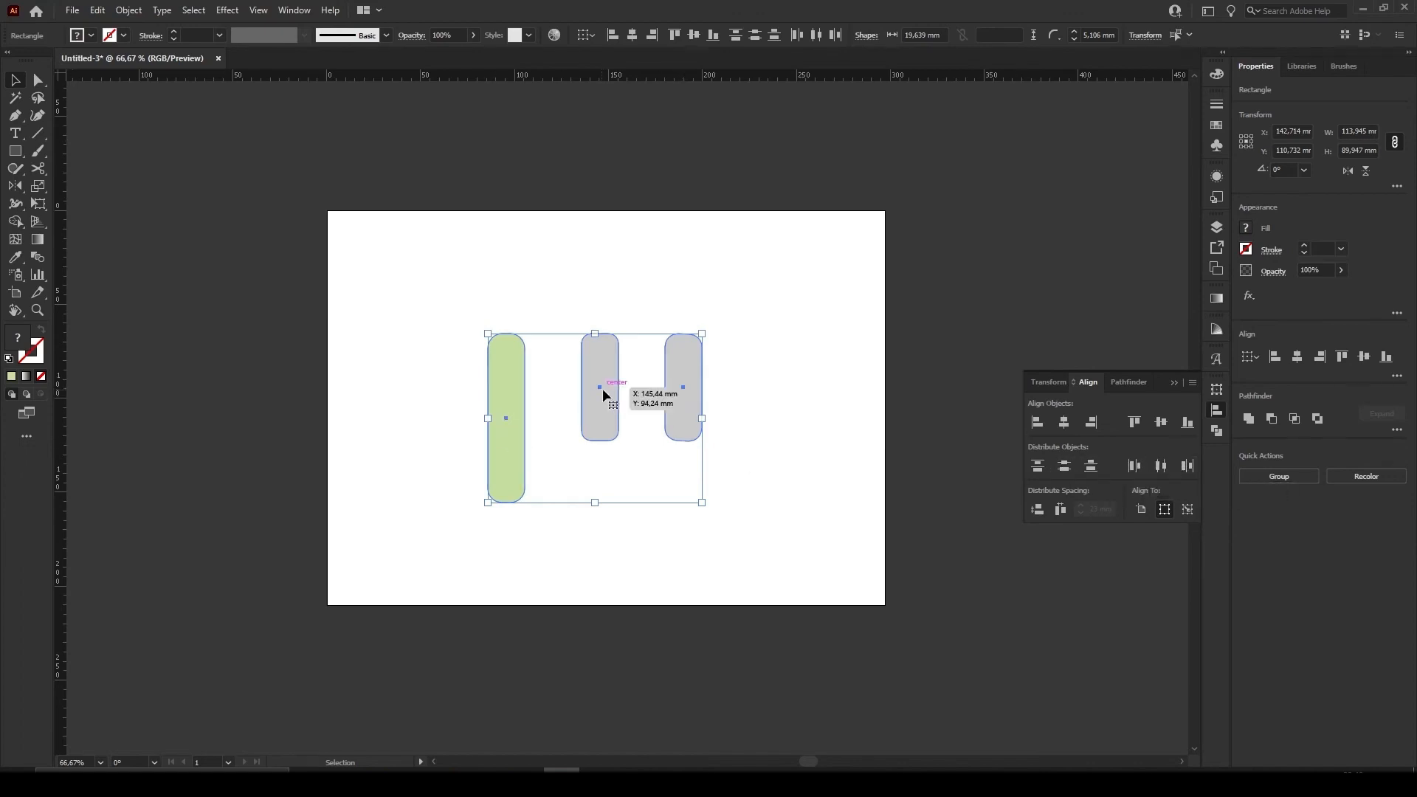
left_click(1135, 466)
left_click(842, 472)
Duplicate the middle grey bar to the right of the others and shift the two original grey bars slightly right
left_click_drag(596, 408, 824, 406)
left_click_drag(692, 401, 722, 400)
left_click_drag(596, 404, 607, 405)
Move all four bars up and to the left and distribute them horizontally by their right edges
left_click_drag(861, 490, 502, 347)
left_click_drag(714, 404, 643, 371)
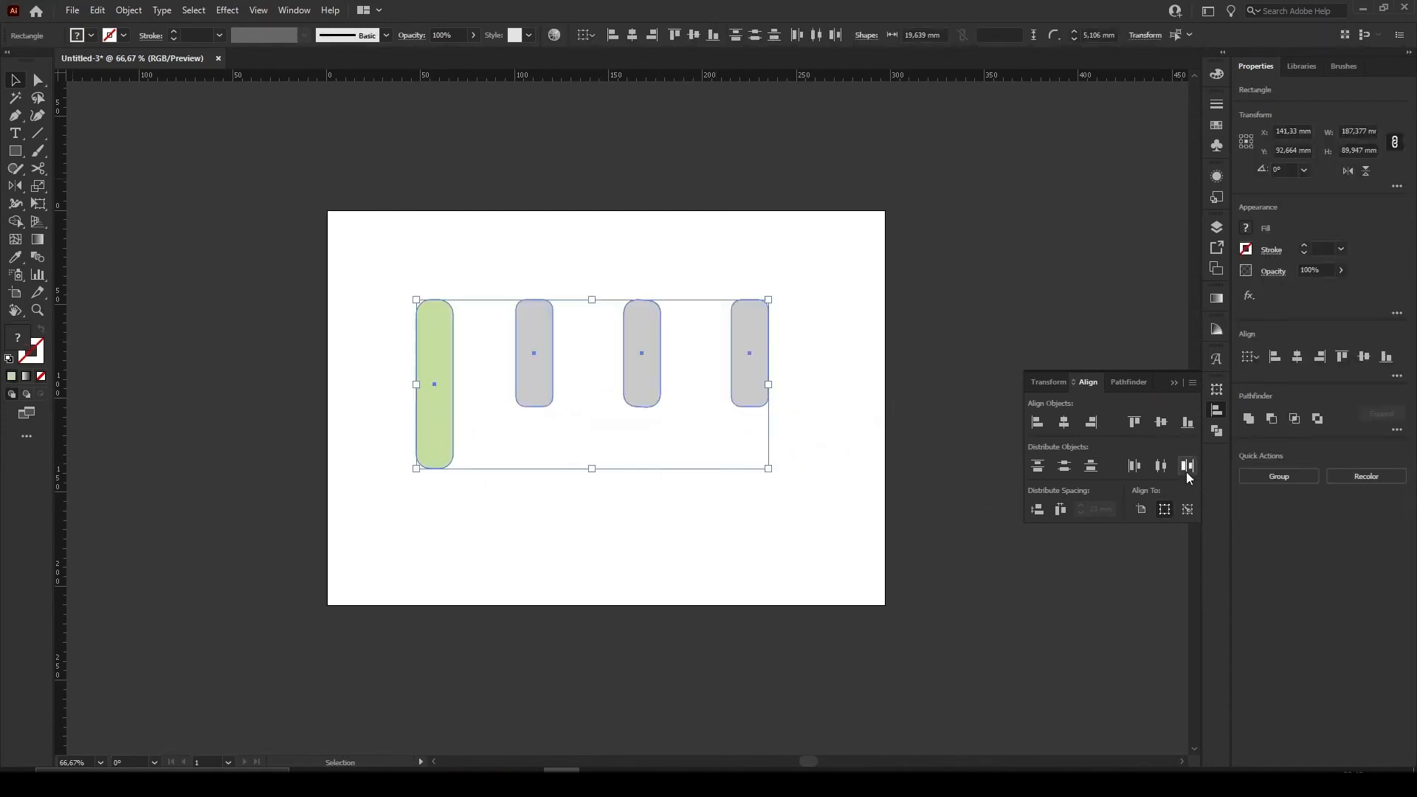
left_click(1186, 465)
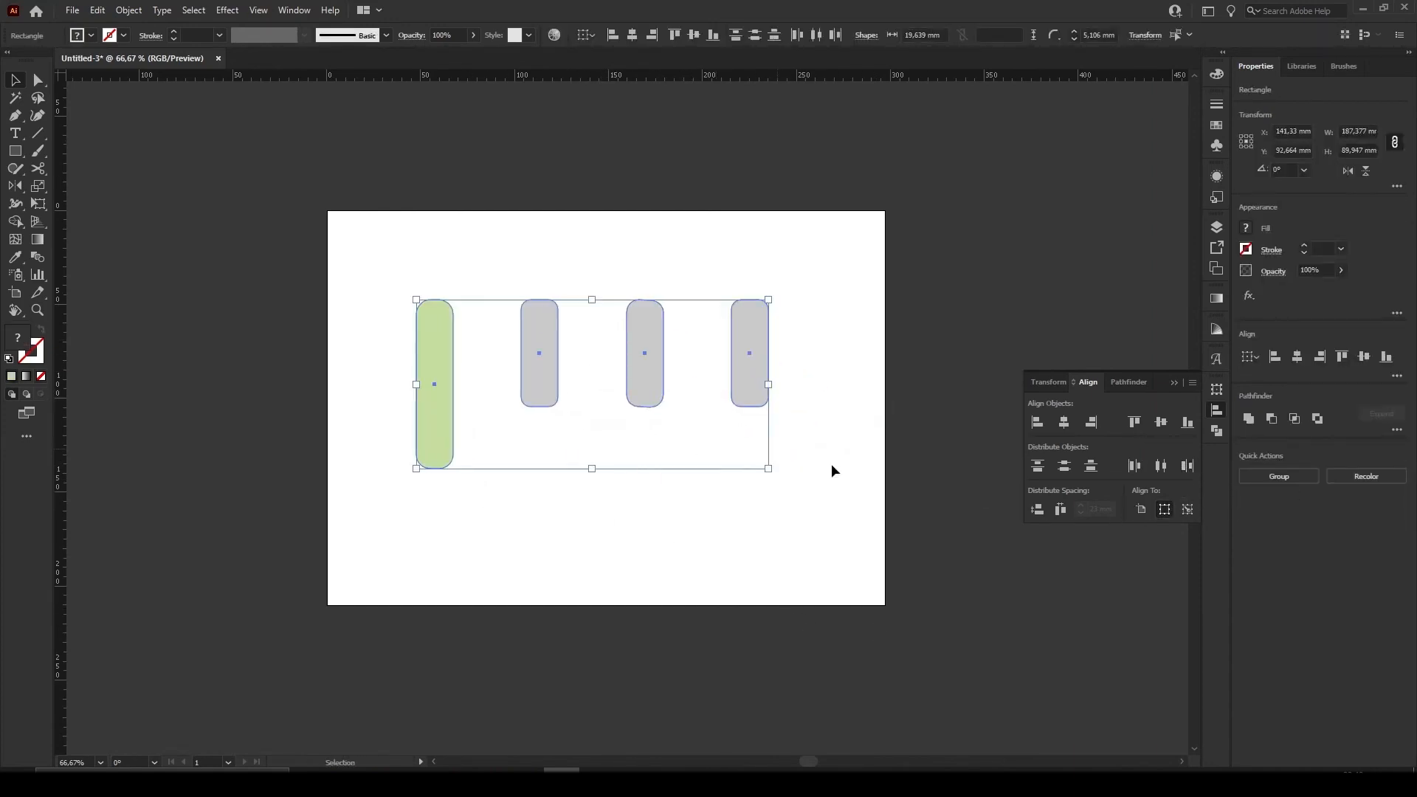
Rotate the four bars 90° clockwise and offset them individually so they are staggered and unevenly spaced
scroll(842, 598, "up", 1)
left_click_drag(772, 511, 521, 528)
left_click(539, 520)
left_click_drag(641, 478, 689, 473)
left_click_drag(635, 379, 604, 386)
left_click_drag(634, 263, 669, 300)
left_click_drag(633, 569, 588, 527)
Align all four bars by their horizontal centres and distribute them vertically by their top edges
left_click_drag(763, 622, 523, 278)
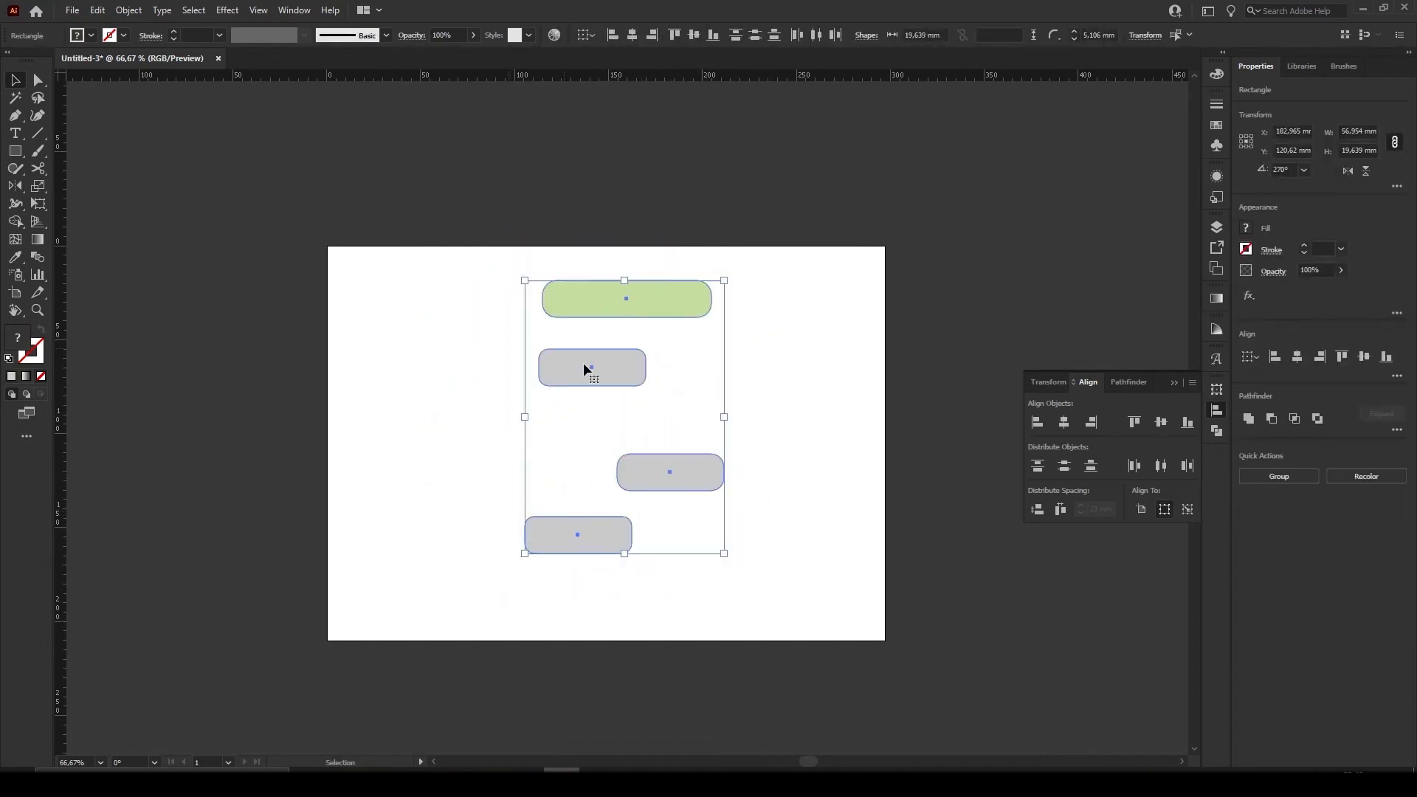
left_click(1064, 423)
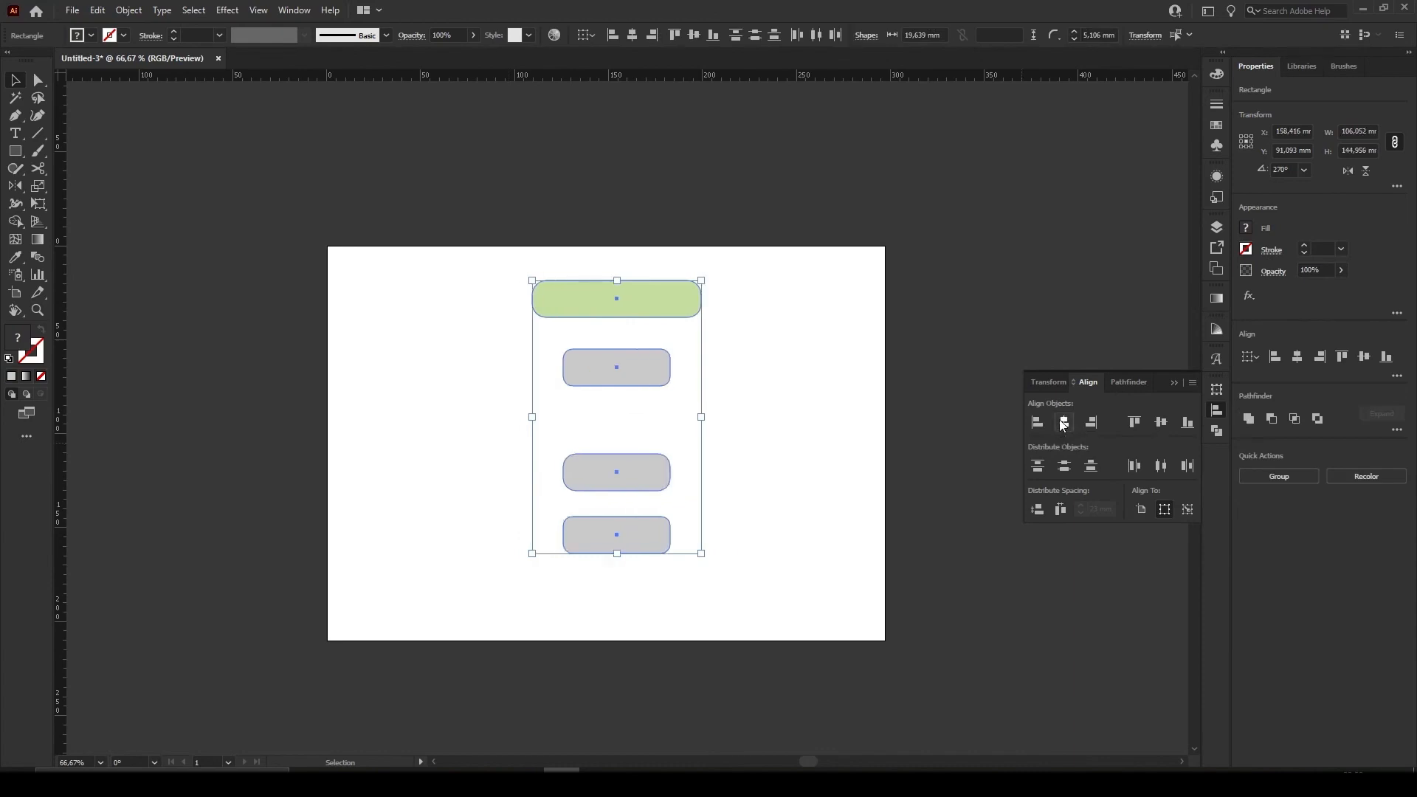
left_click(1038, 468)
left_click(865, 596)
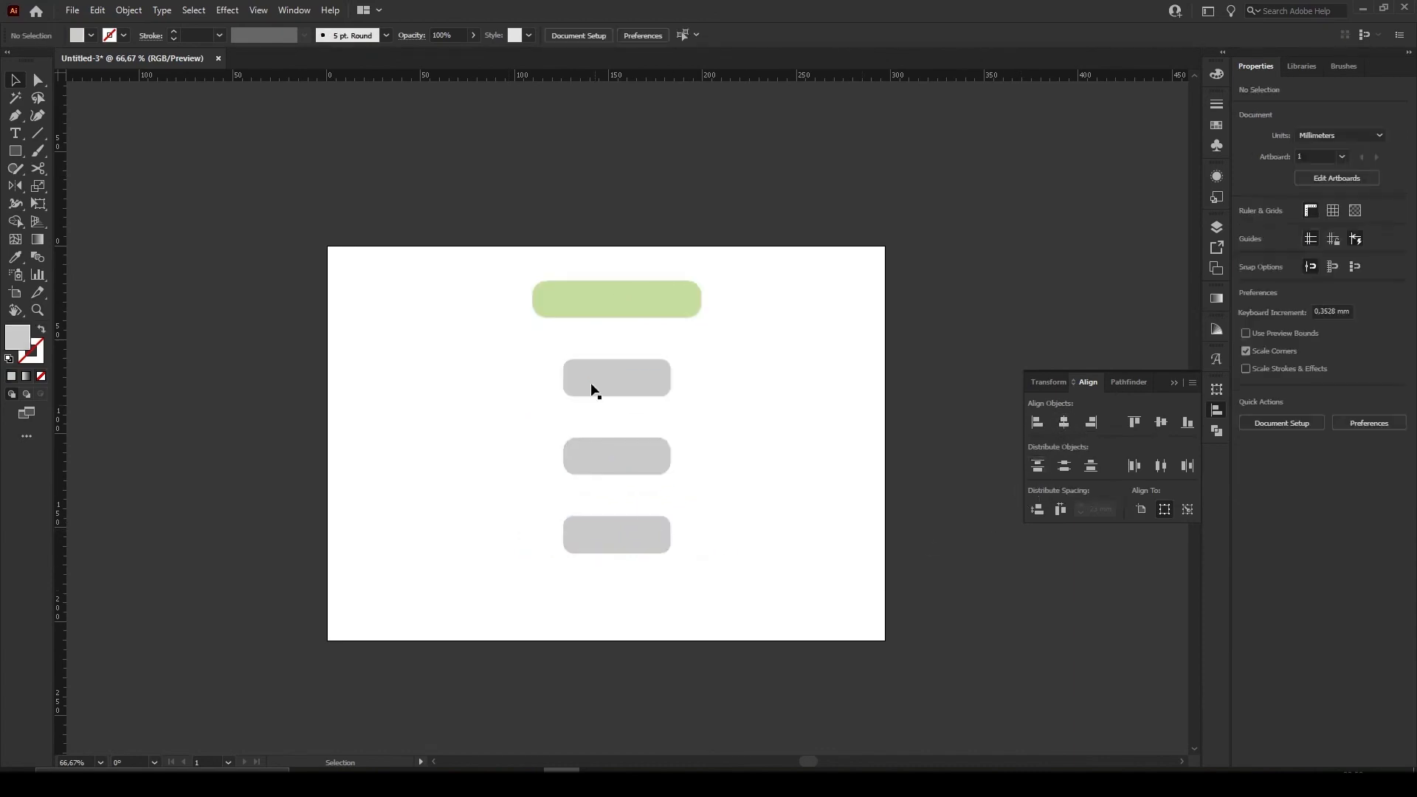